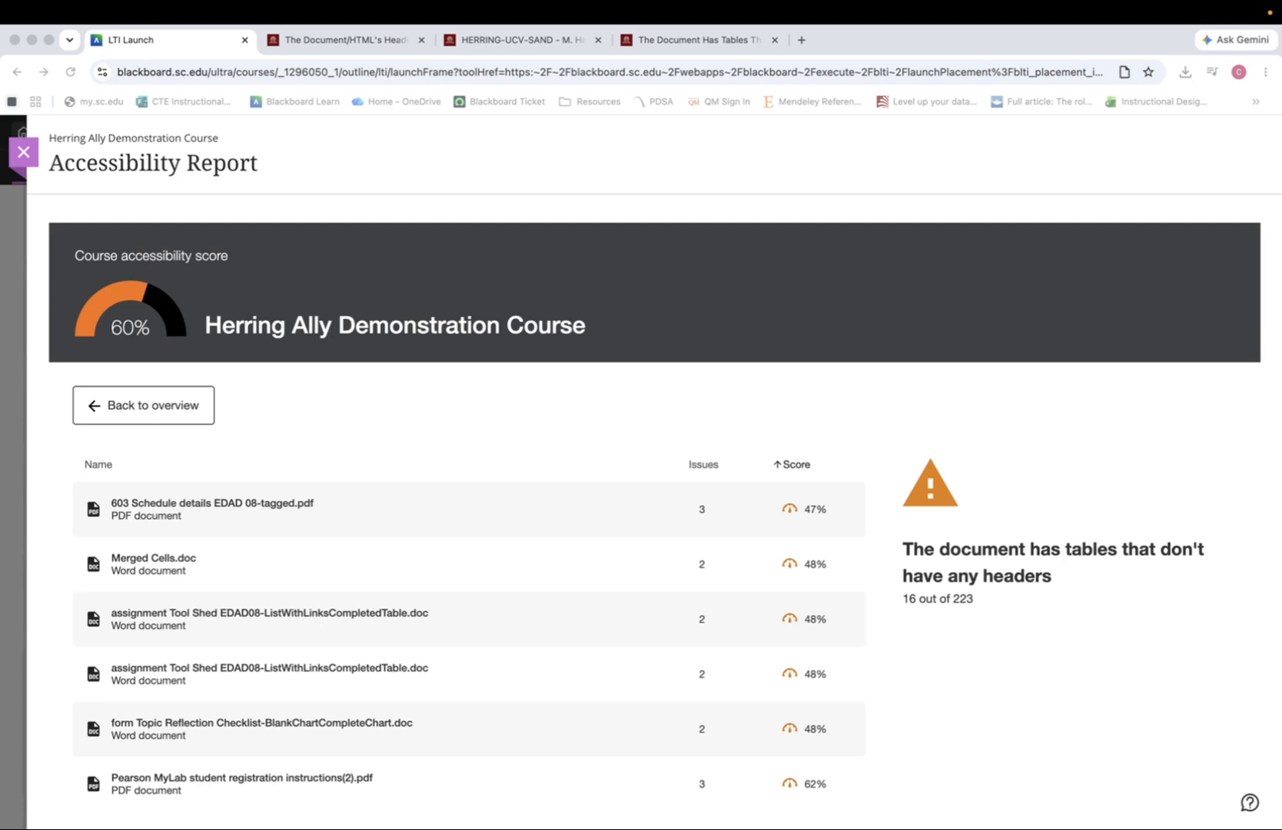
Open the Merged Cells.doc accessibility feedback and scroll through the table flagged for missing headers
left_click(154, 561)
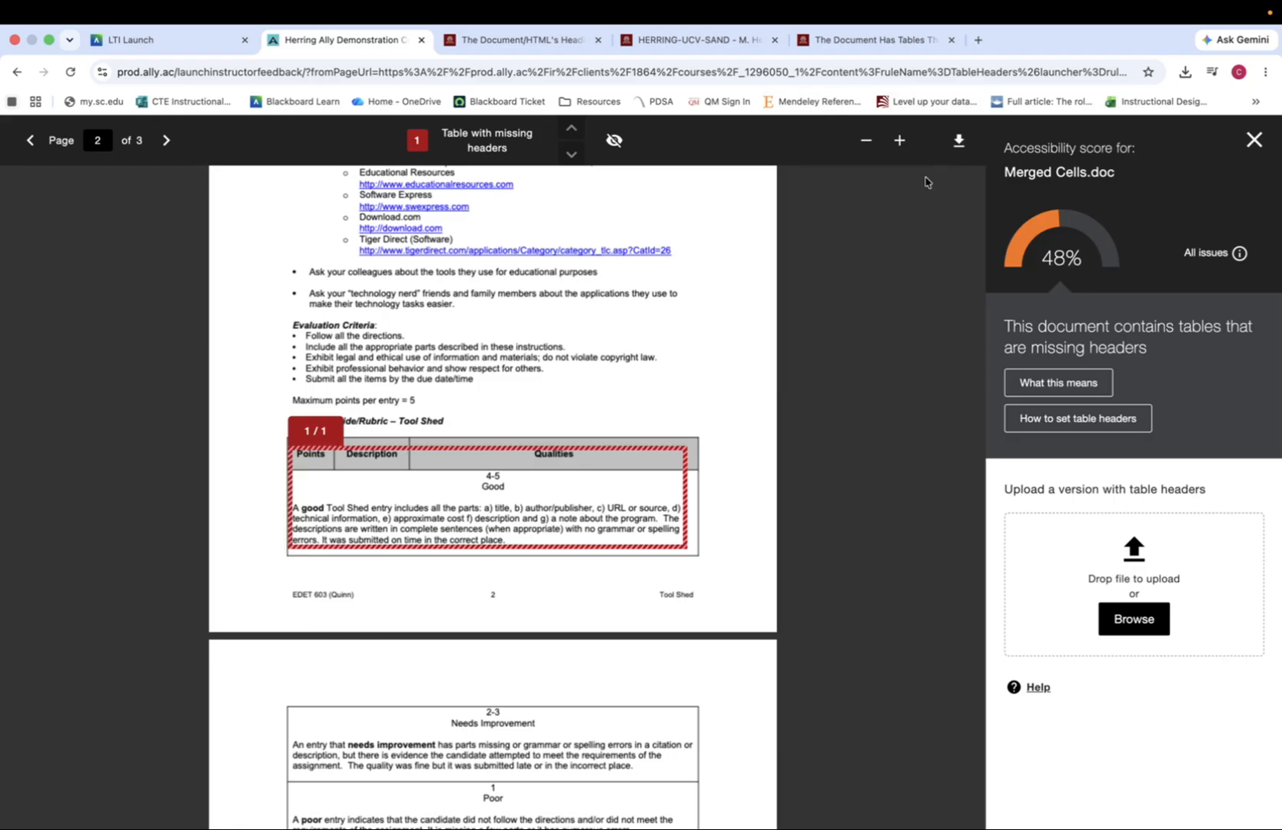
scroll(608, 488, "down", 1)
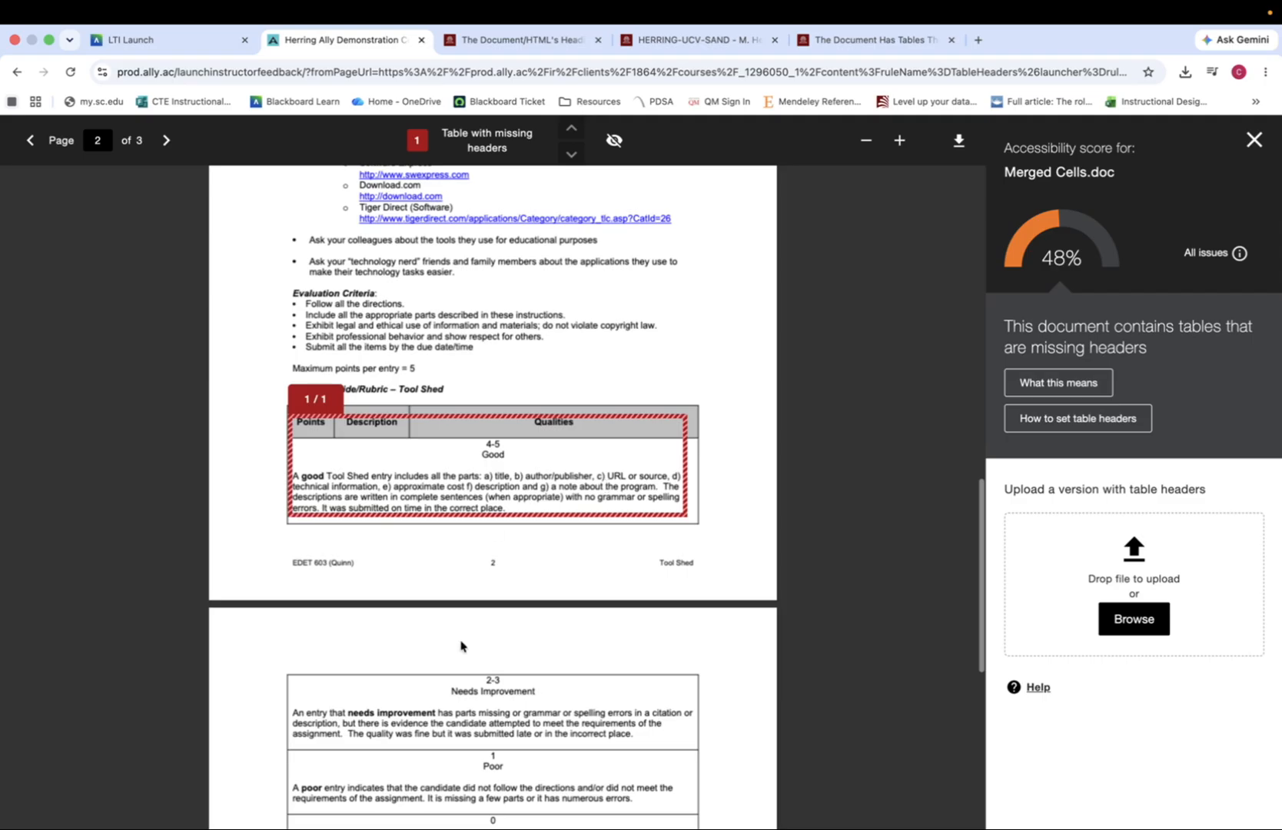
scroll(463, 647, "down", 1)
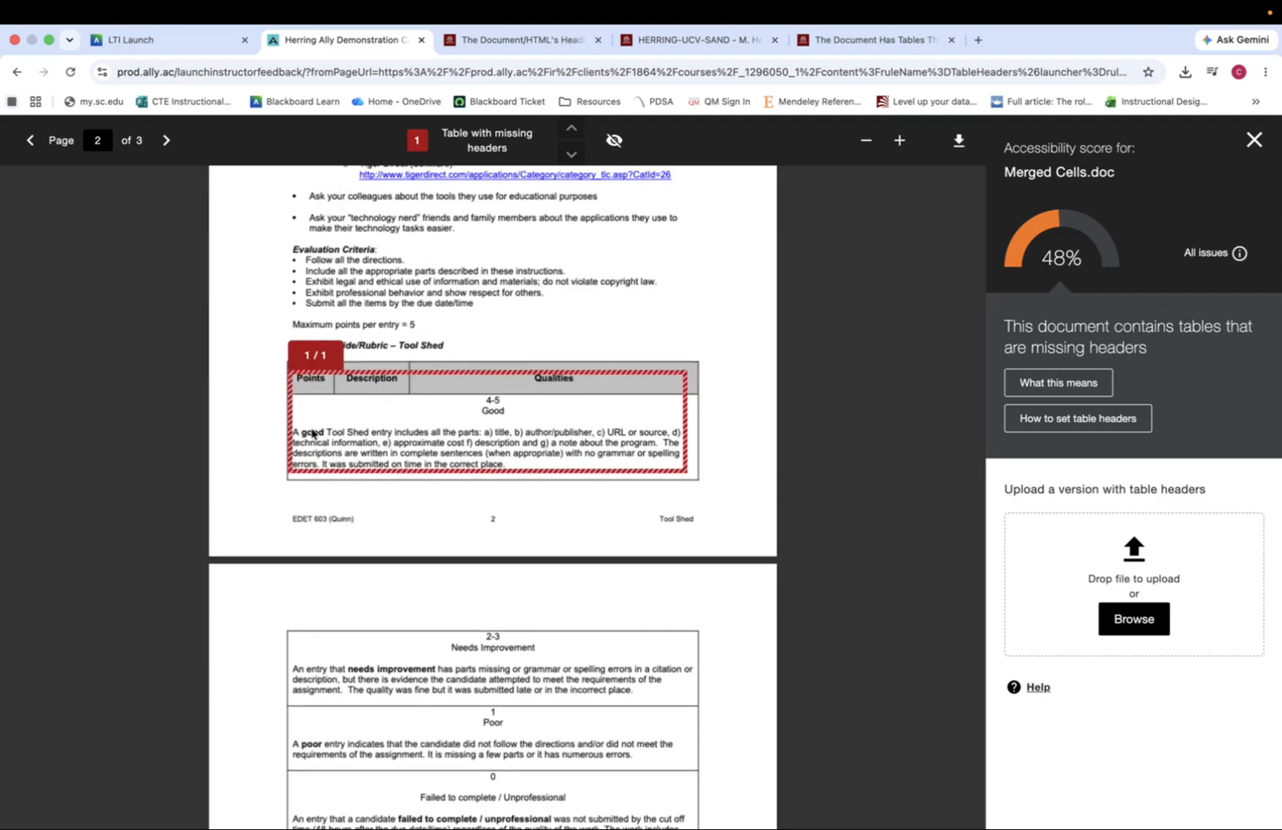
key("ctrl+Left")
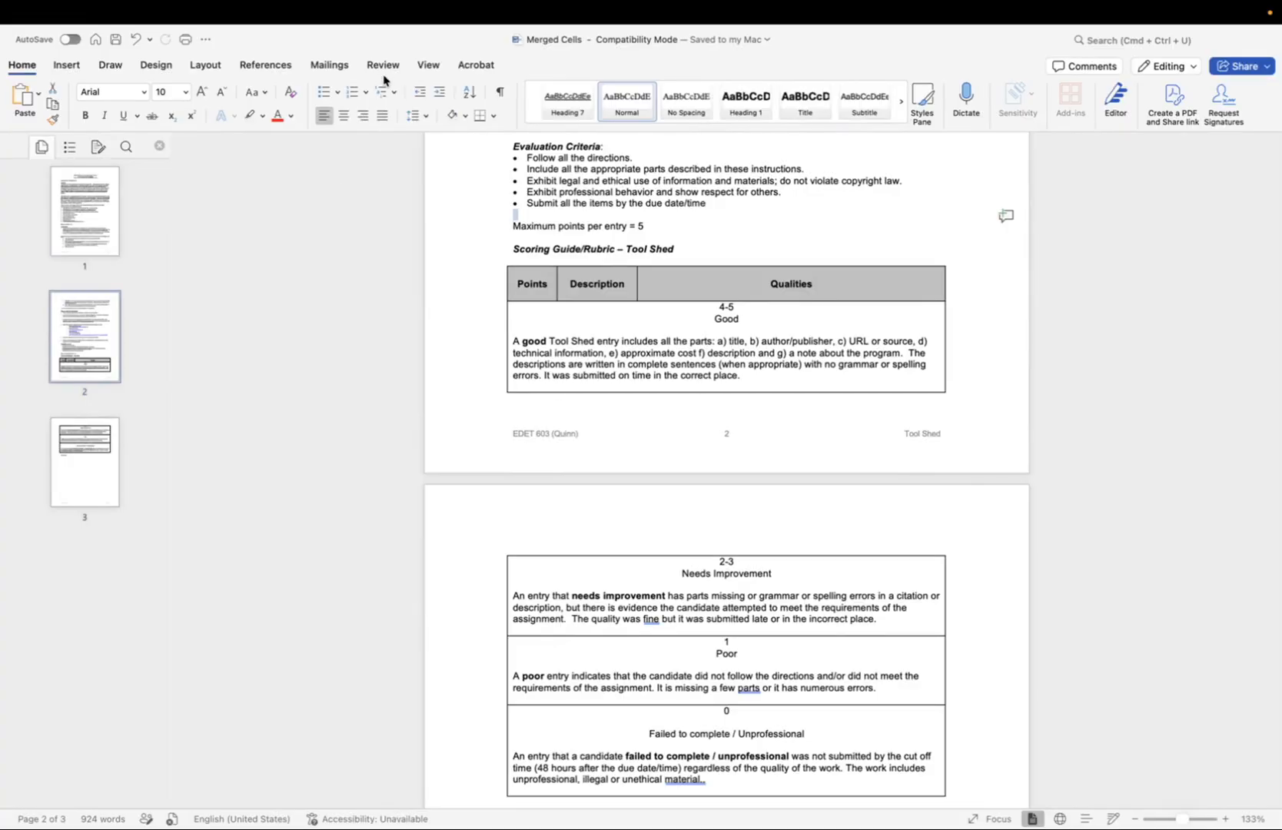
In Word, run Check Accessibility and convert the document to the modern format
left_click(383, 65)
left_click(242, 94)
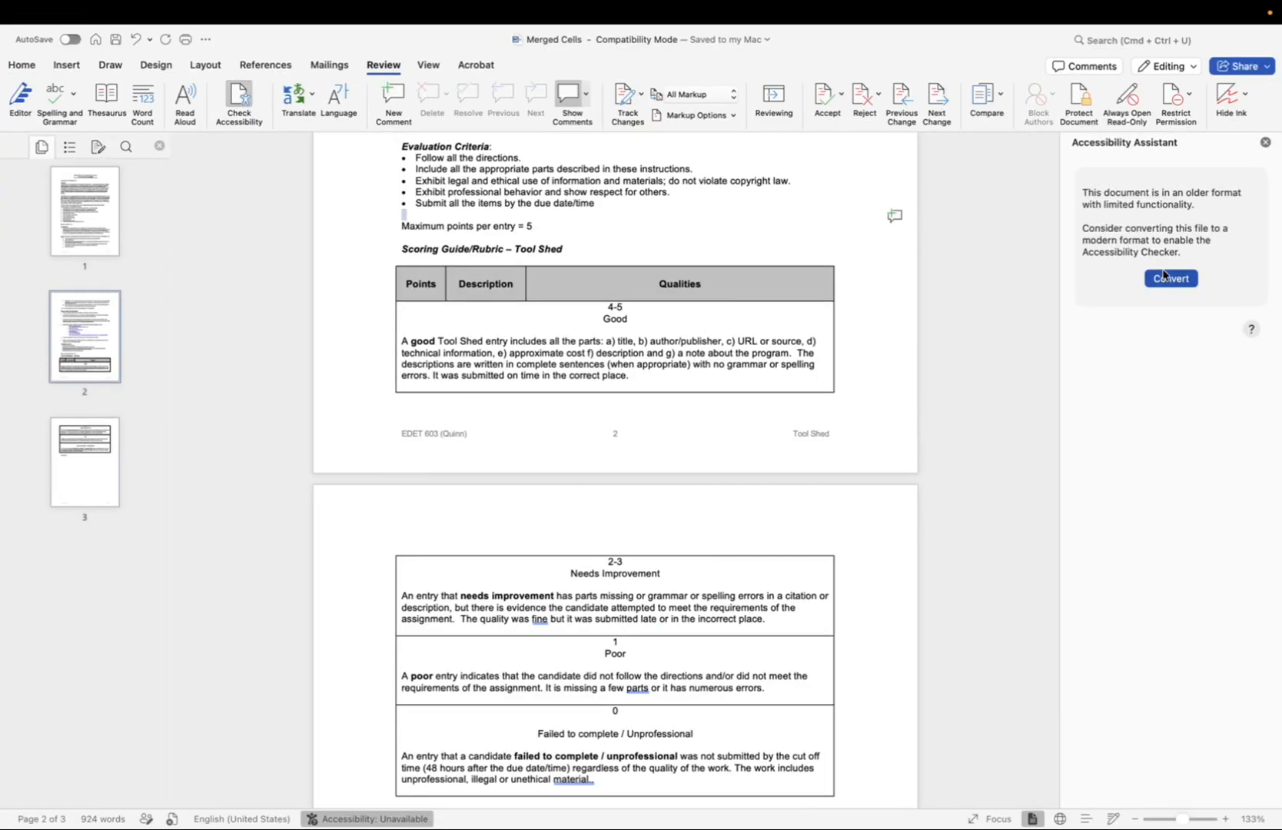
left_click(1167, 279)
left_click(695, 439)
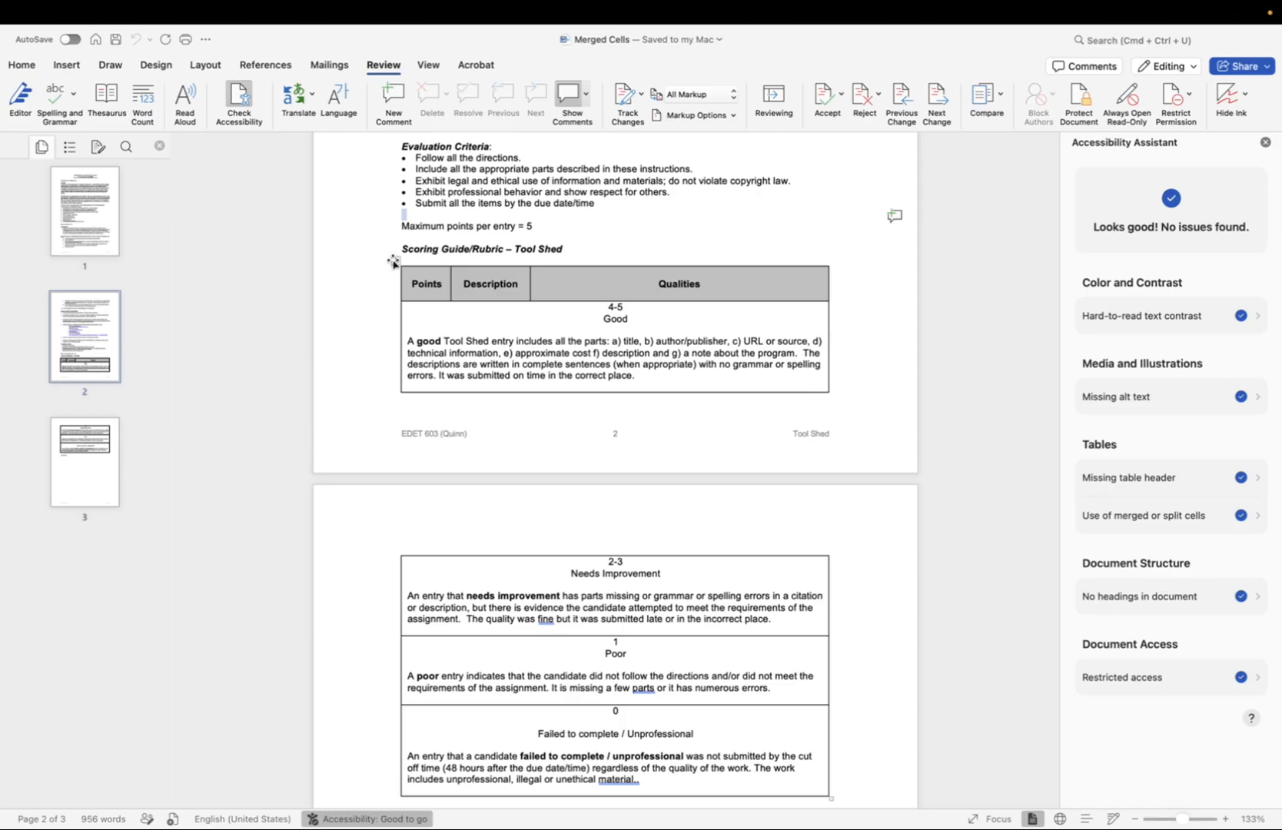
Select the table's first row and turn on the Header Row table style option
left_click(396, 260)
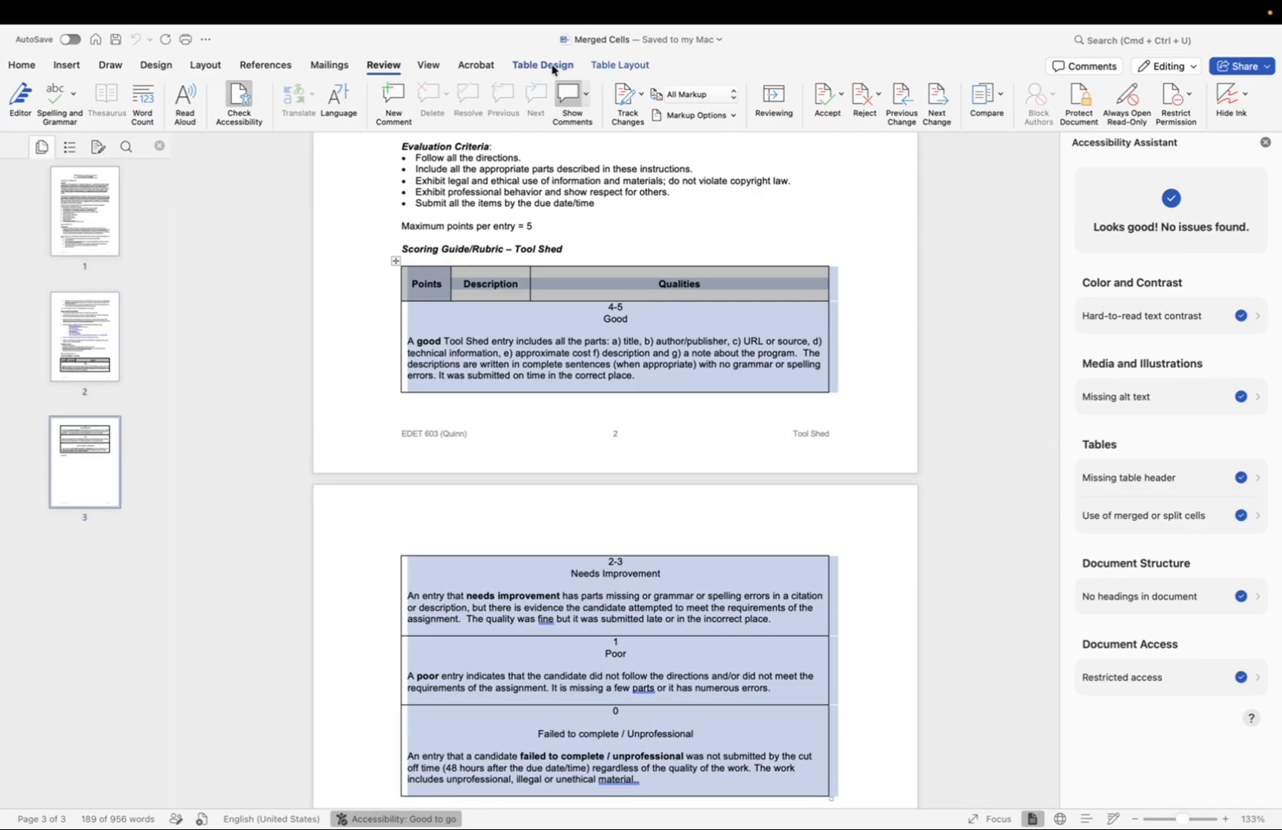
left_click(555, 66)
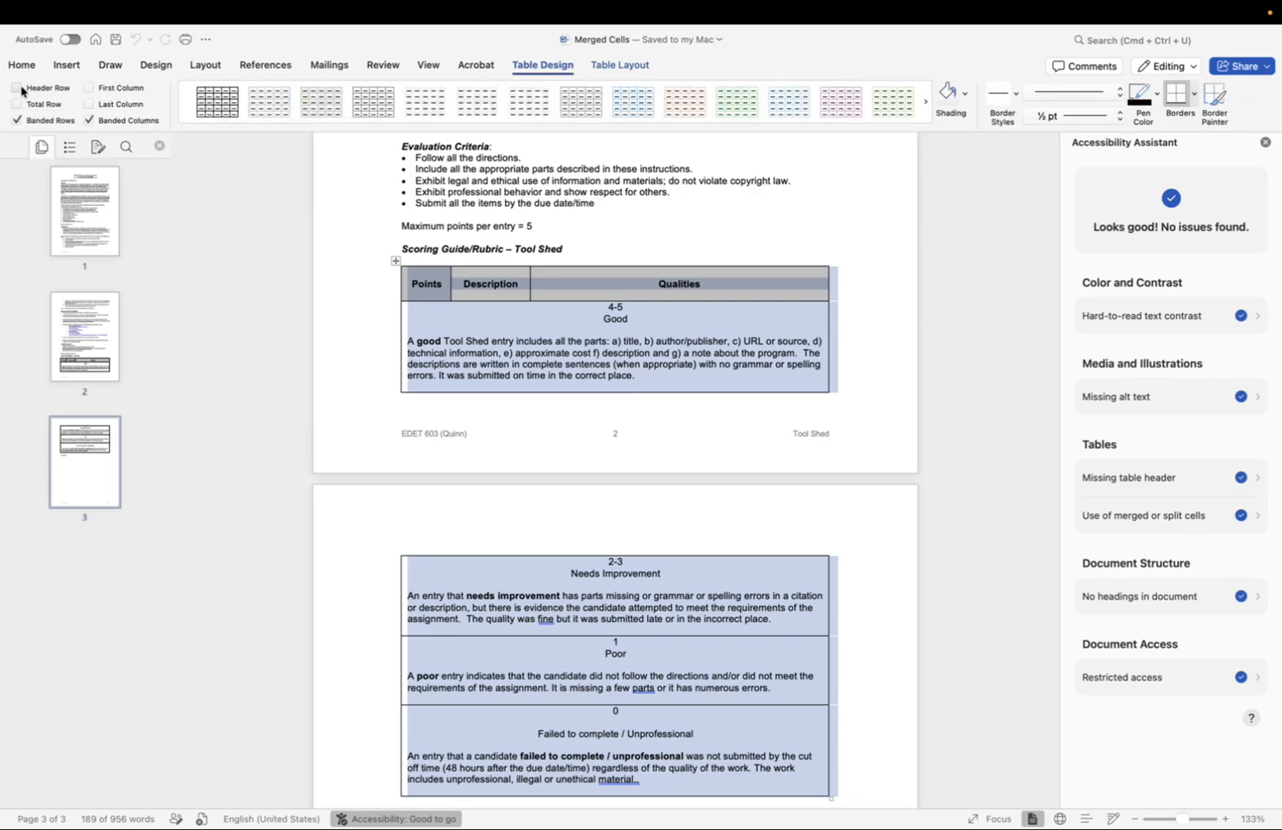
left_click_drag(738, 292, 441, 283)
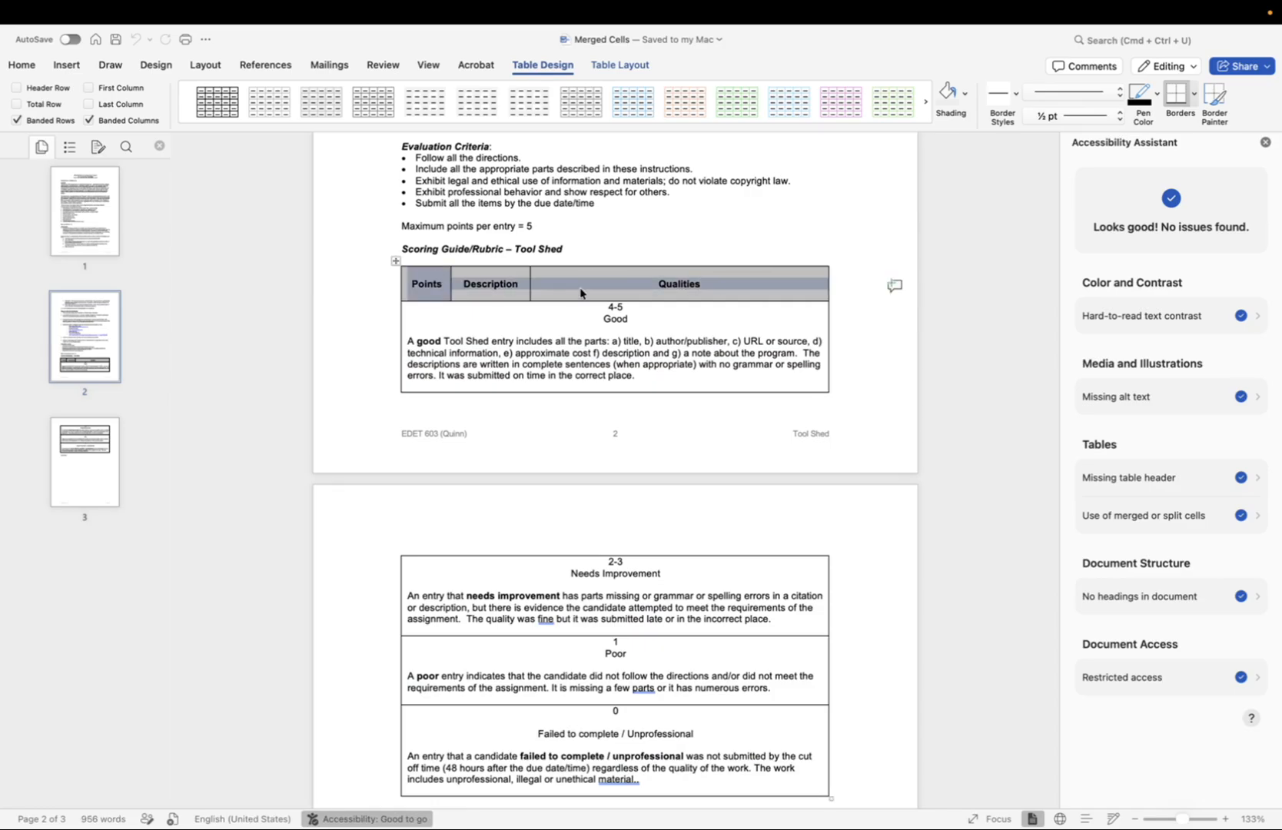
left_click(17, 88)
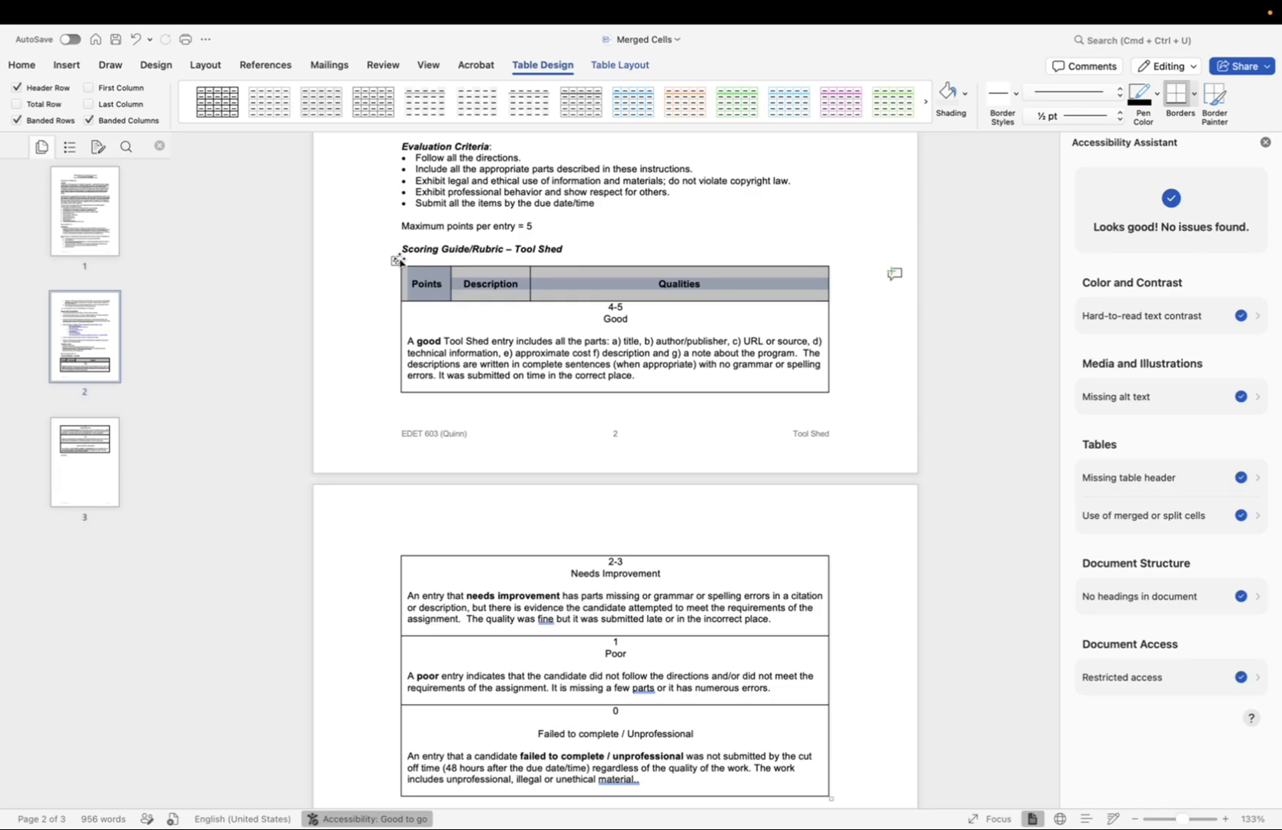
In Table Properties, set the first row to repeat as a header row at the top of each page
right_click(396, 261)
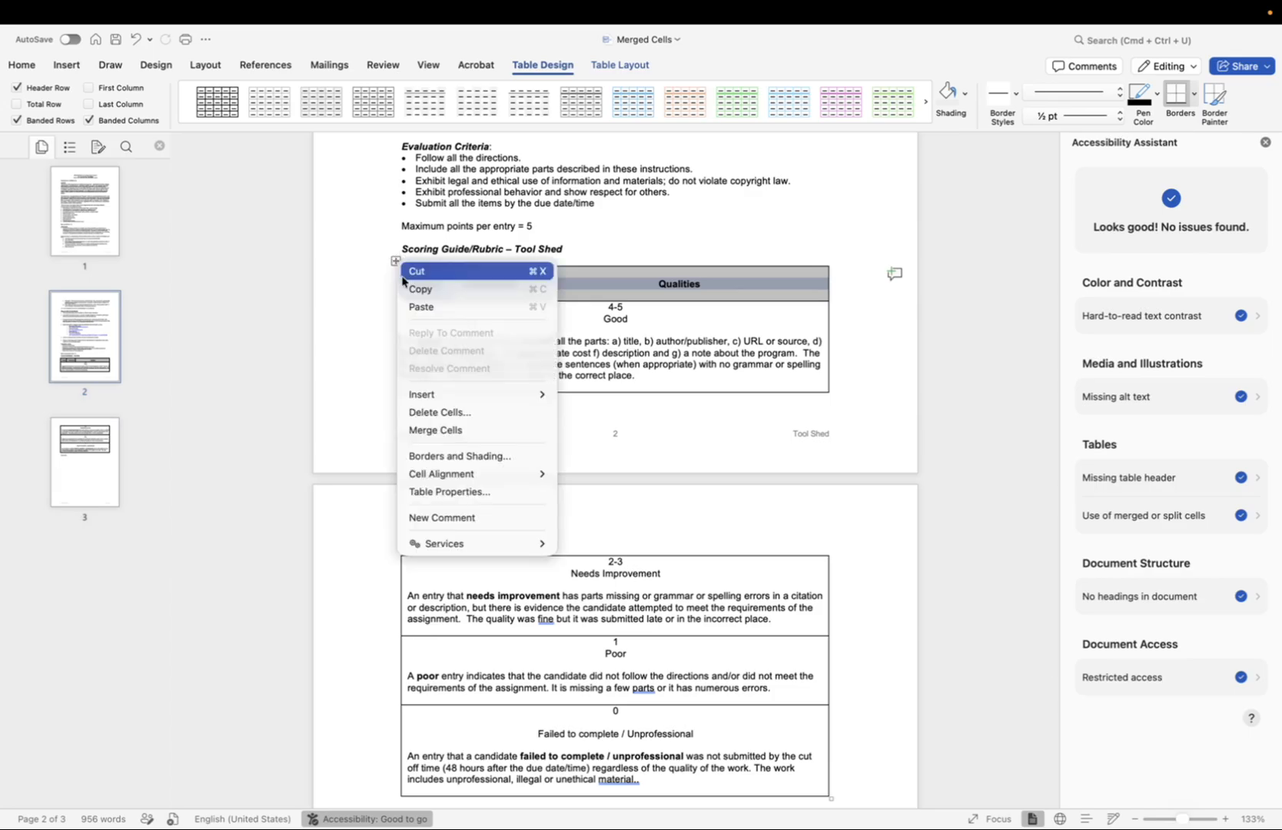
left_click(445, 494)
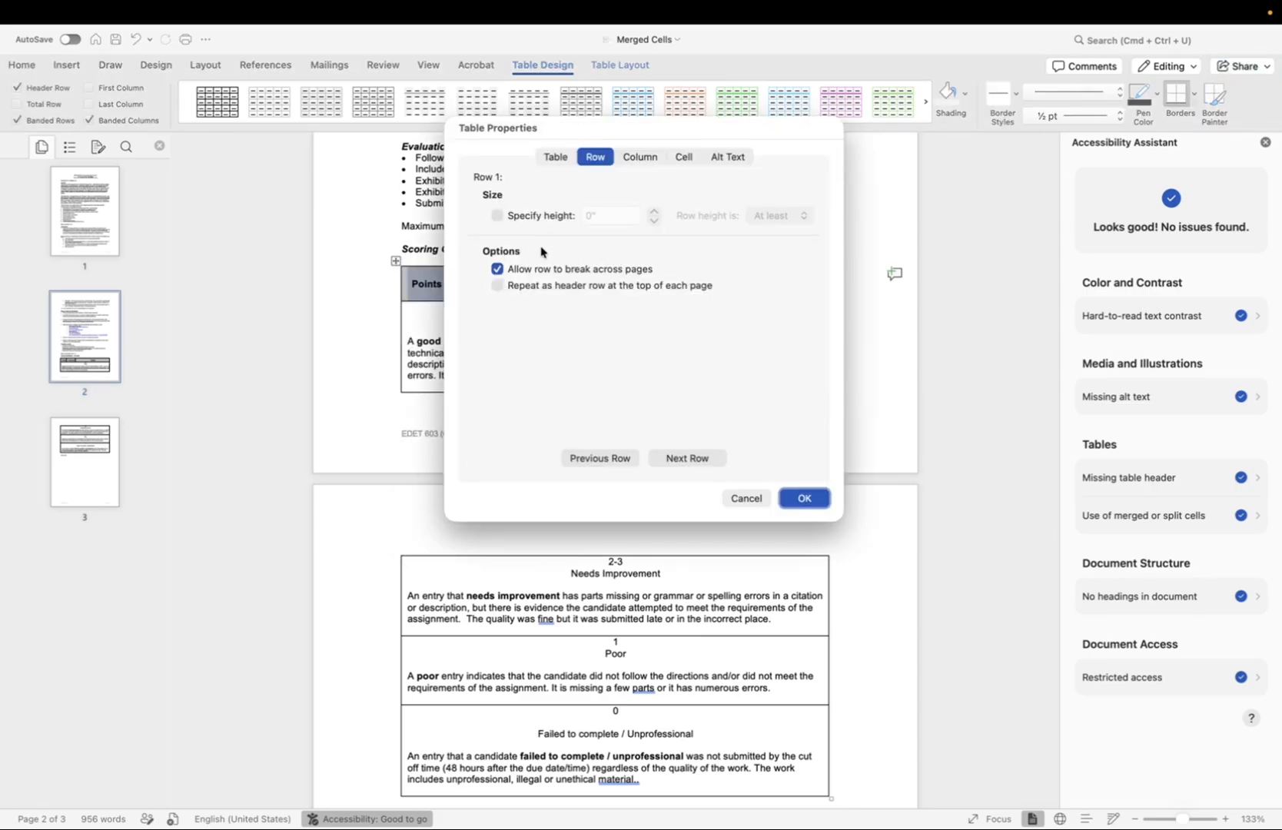
left_click(498, 287)
left_click(803, 501)
In Acrobat, open Prepare for accessibility and run the accessibility check on all pages
scroll(739, 632, "down", 3)
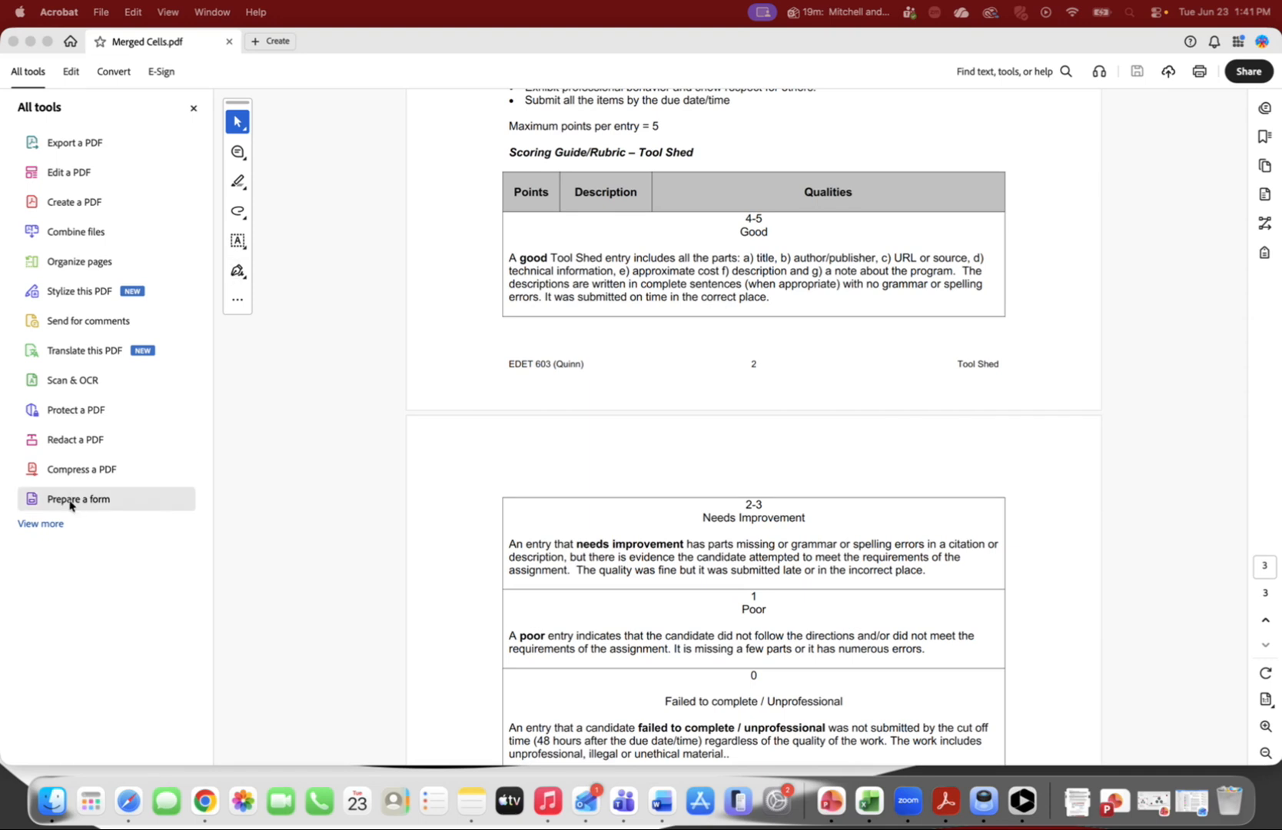
left_click(51, 526)
scroll(98, 615, "down", 5)
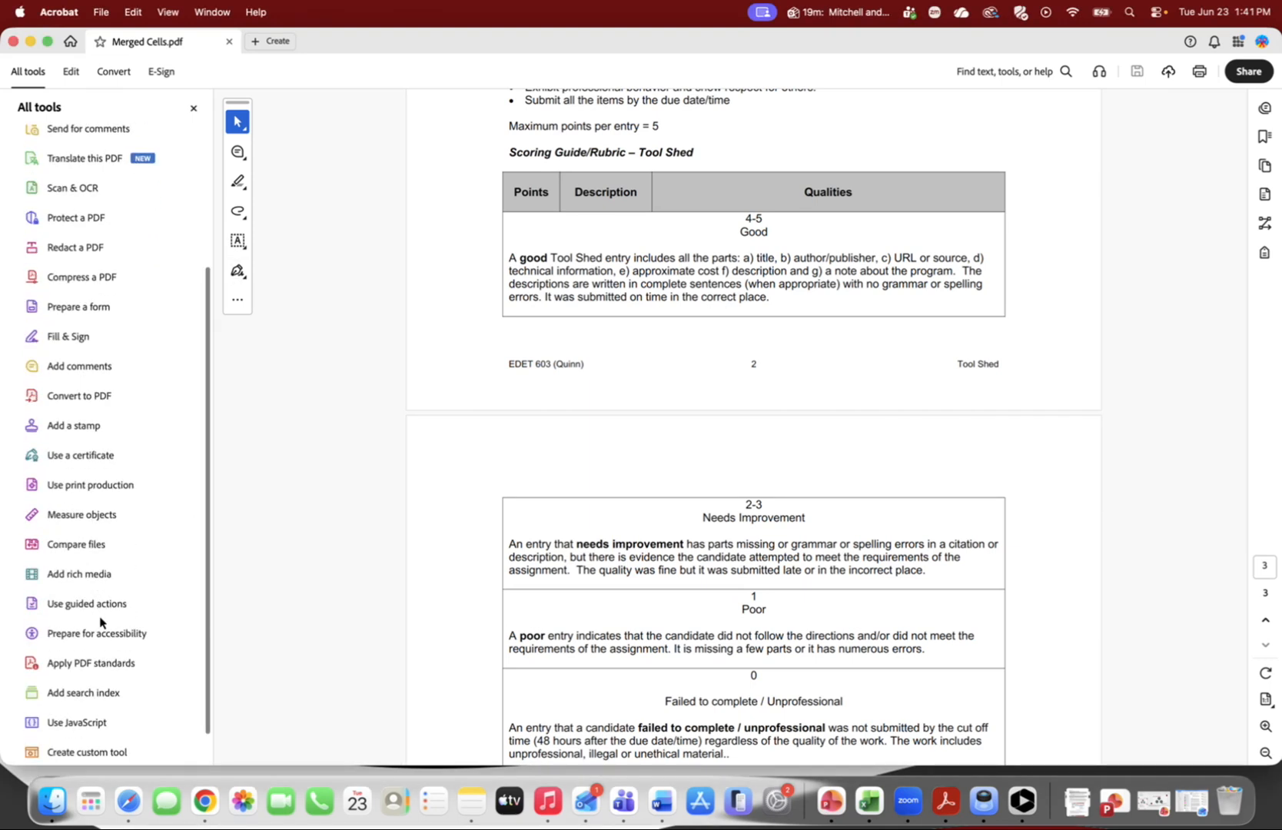
left_click(100, 634)
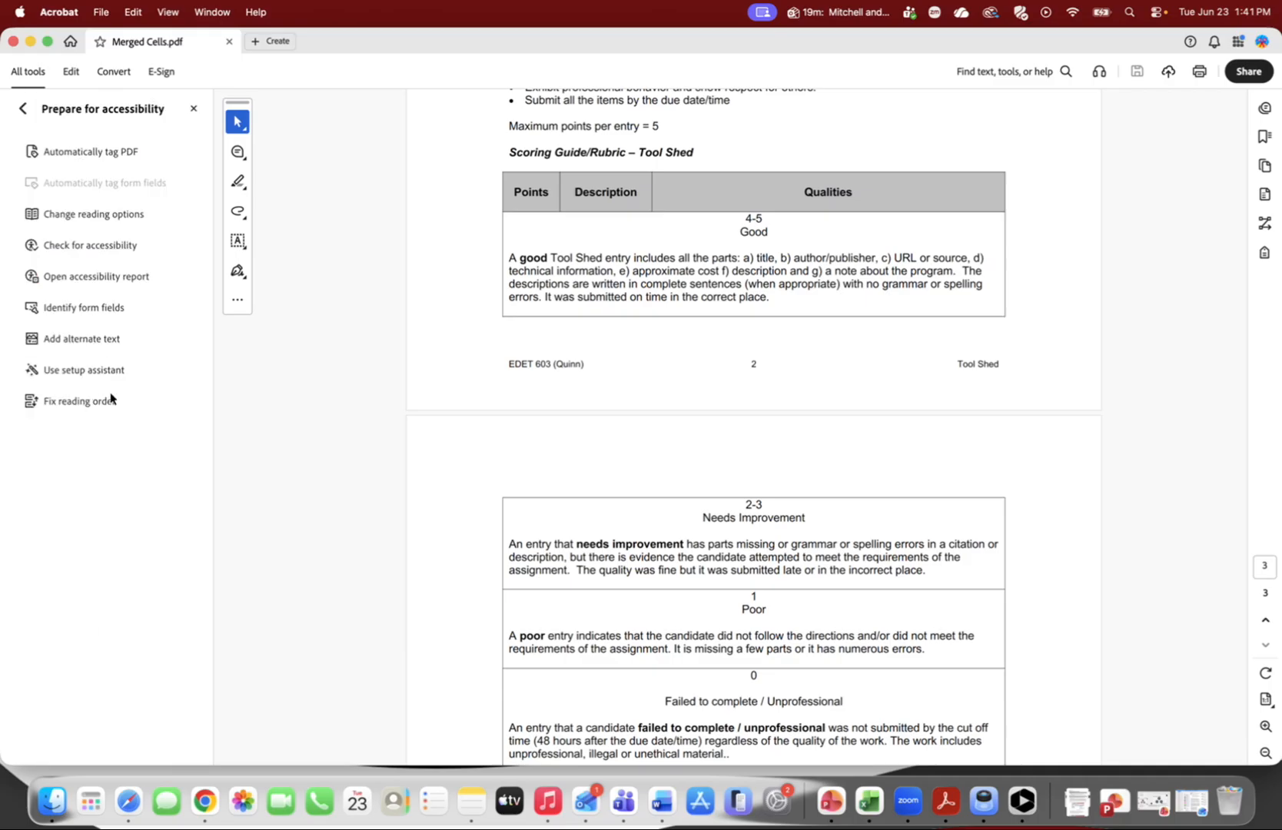
left_click(93, 252)
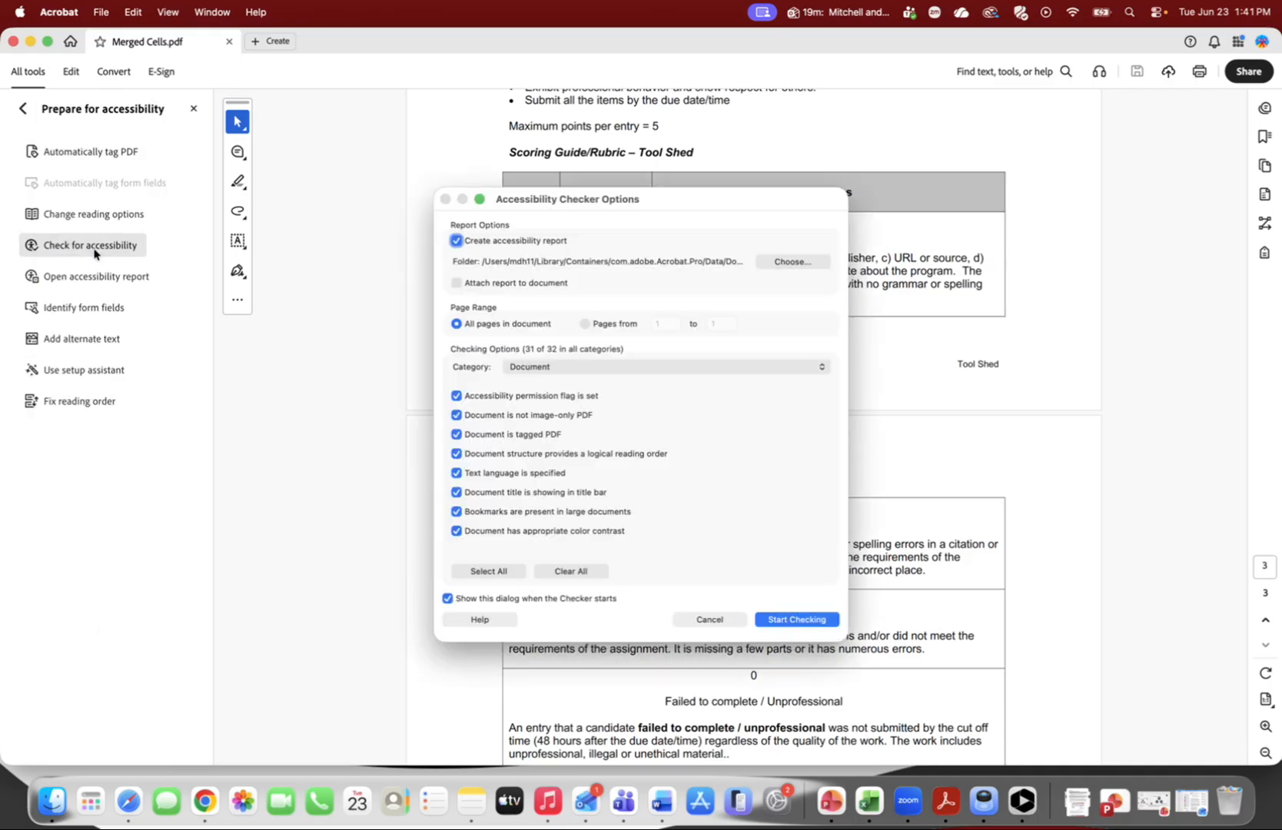
left_click(794, 618)
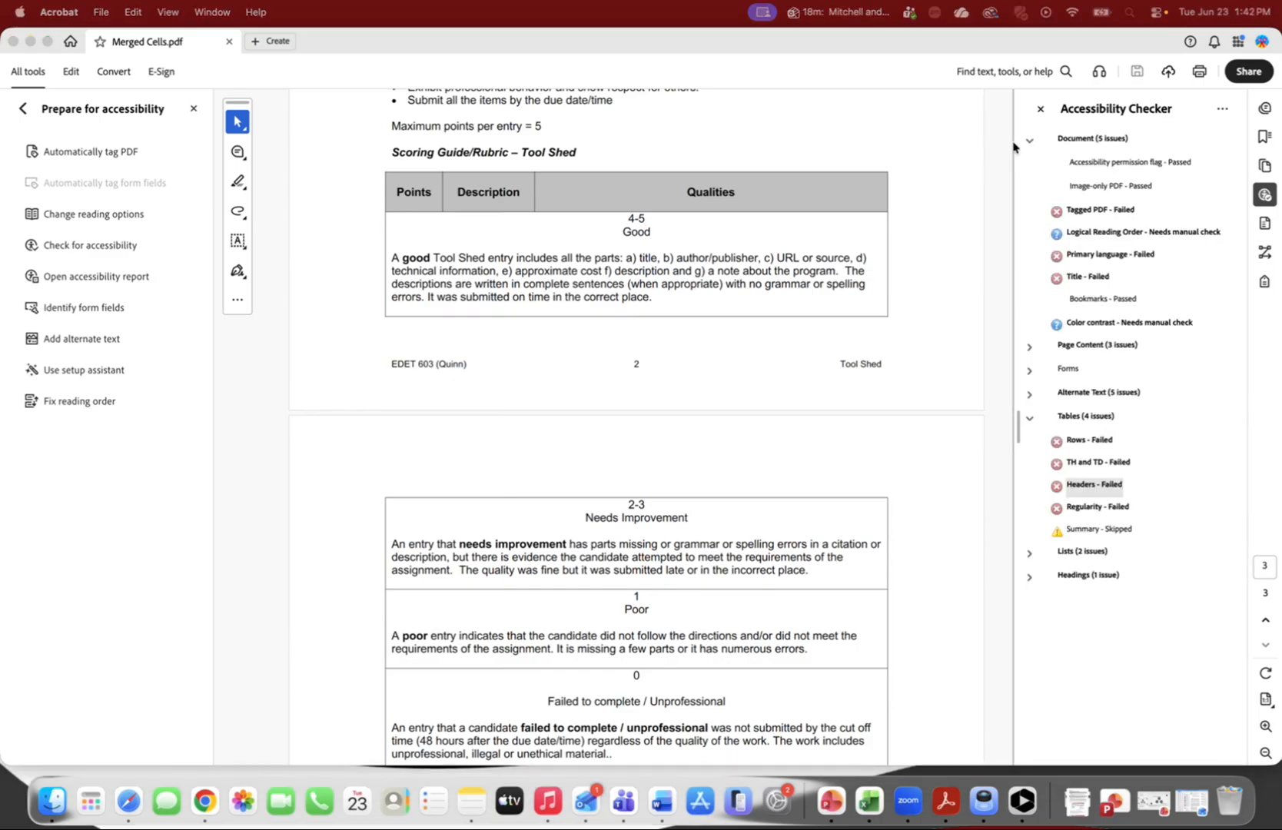
Apply the automatic fix to the failed Tagged PDF check
right_click(1073, 213)
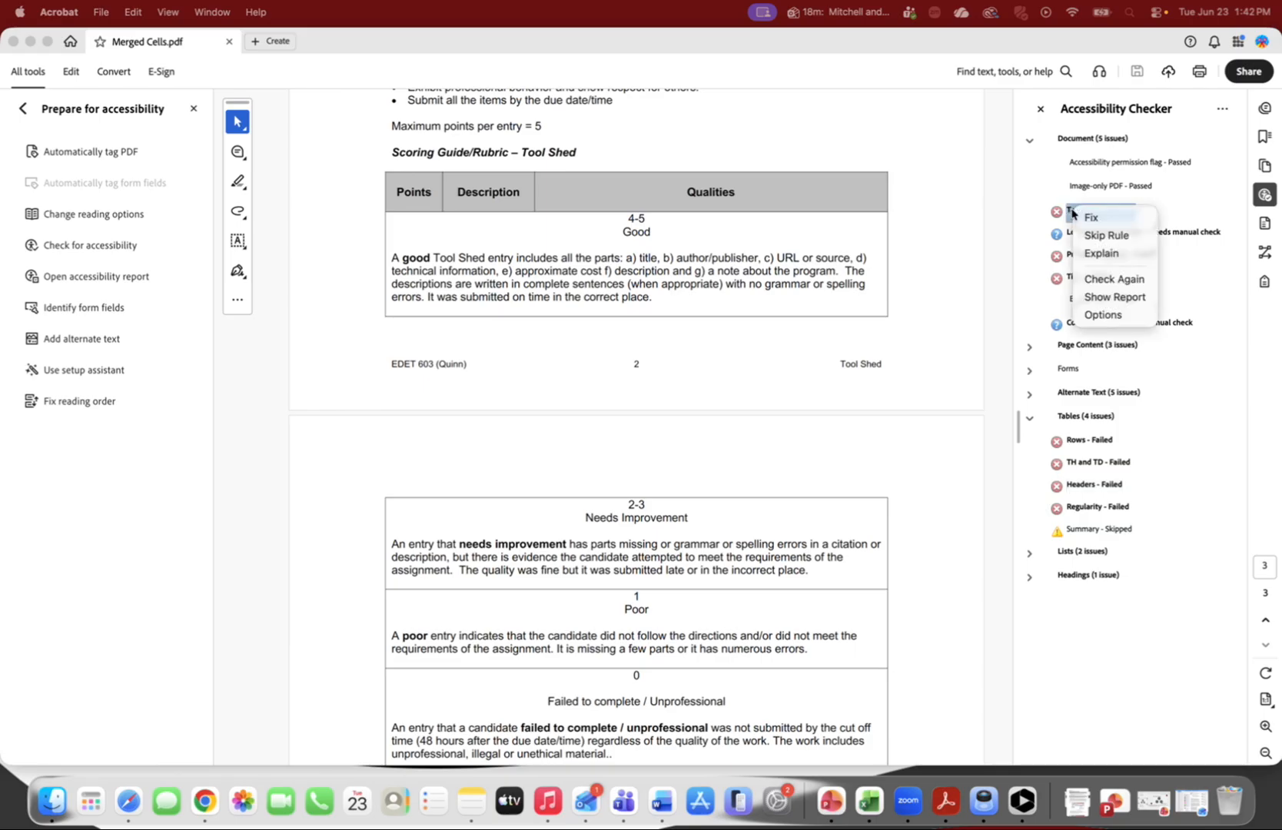
left_click(1086, 215)
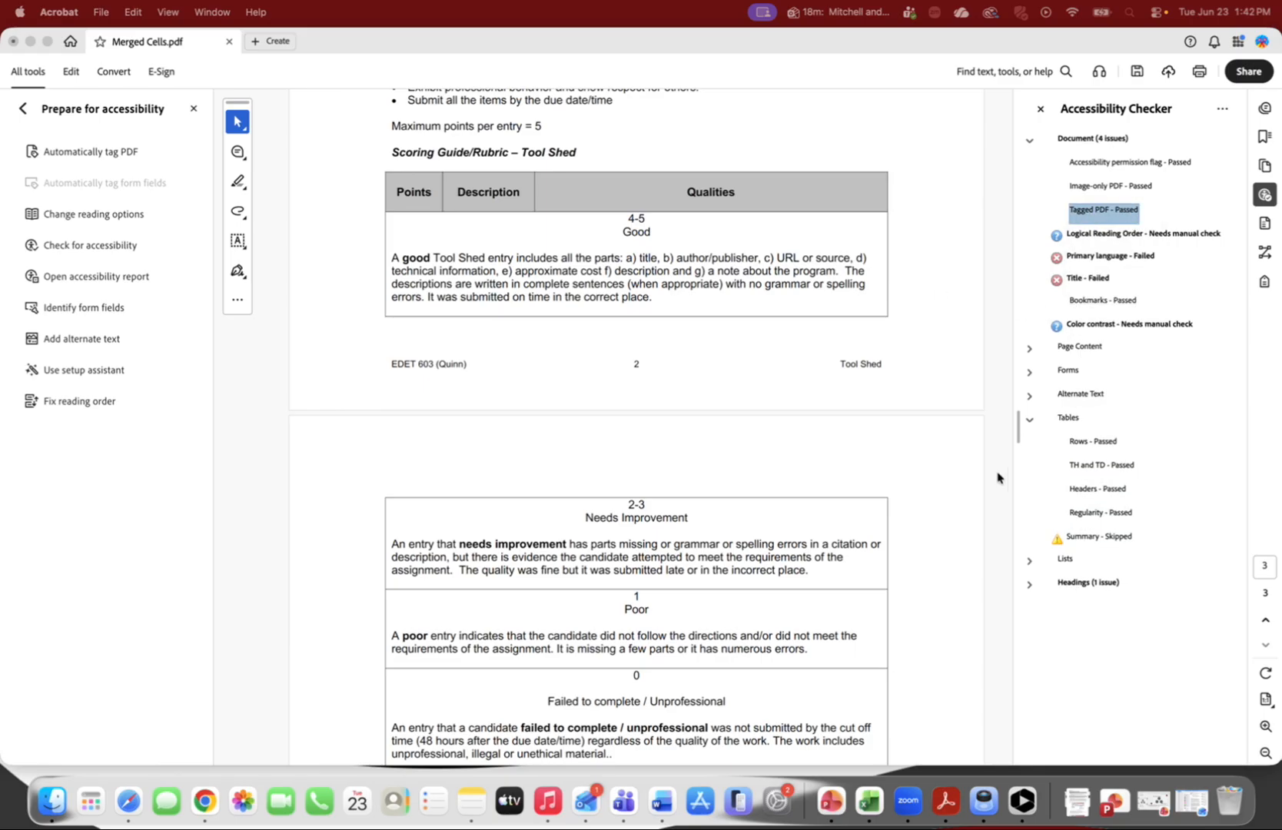
right_click(1087, 495)
Open the accessibility tags panel and expand the table tag in the tag tree
left_click(1264, 281)
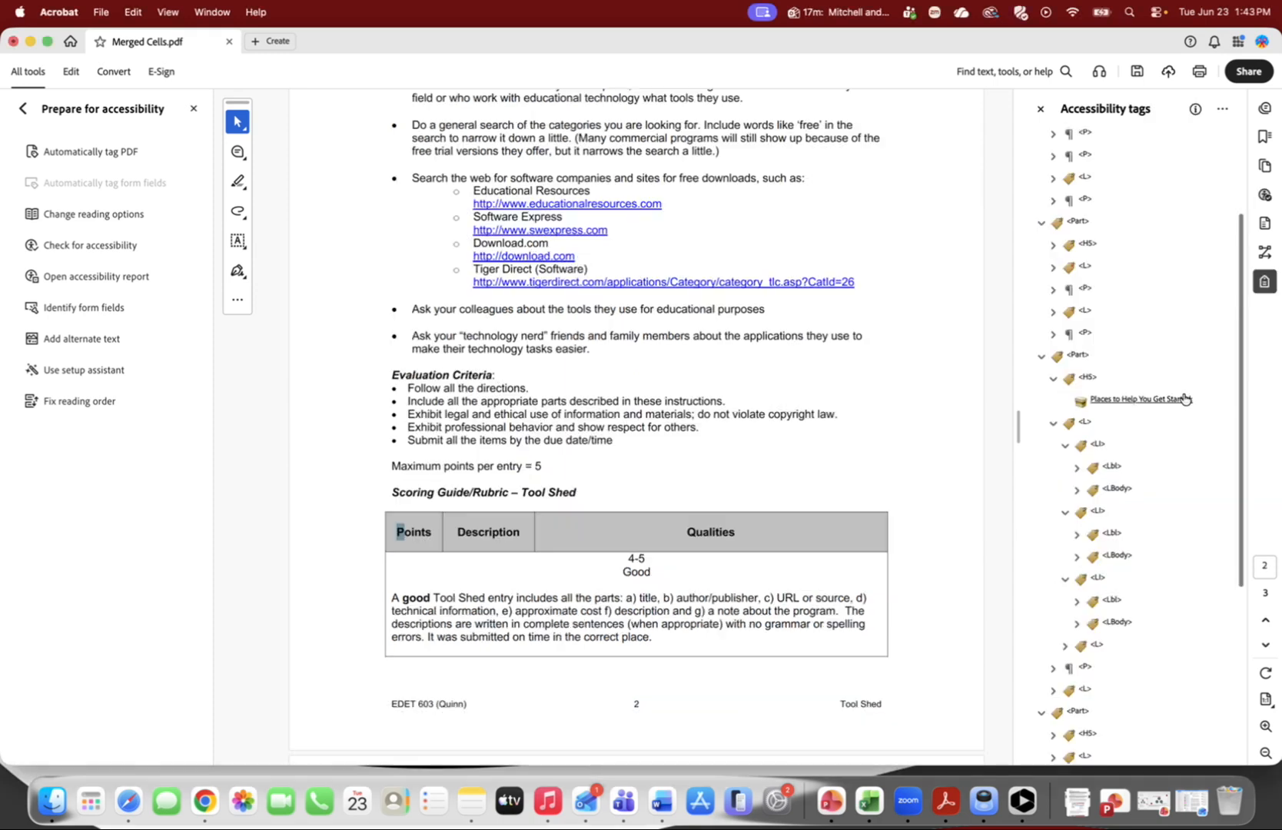
left_click(1264, 281)
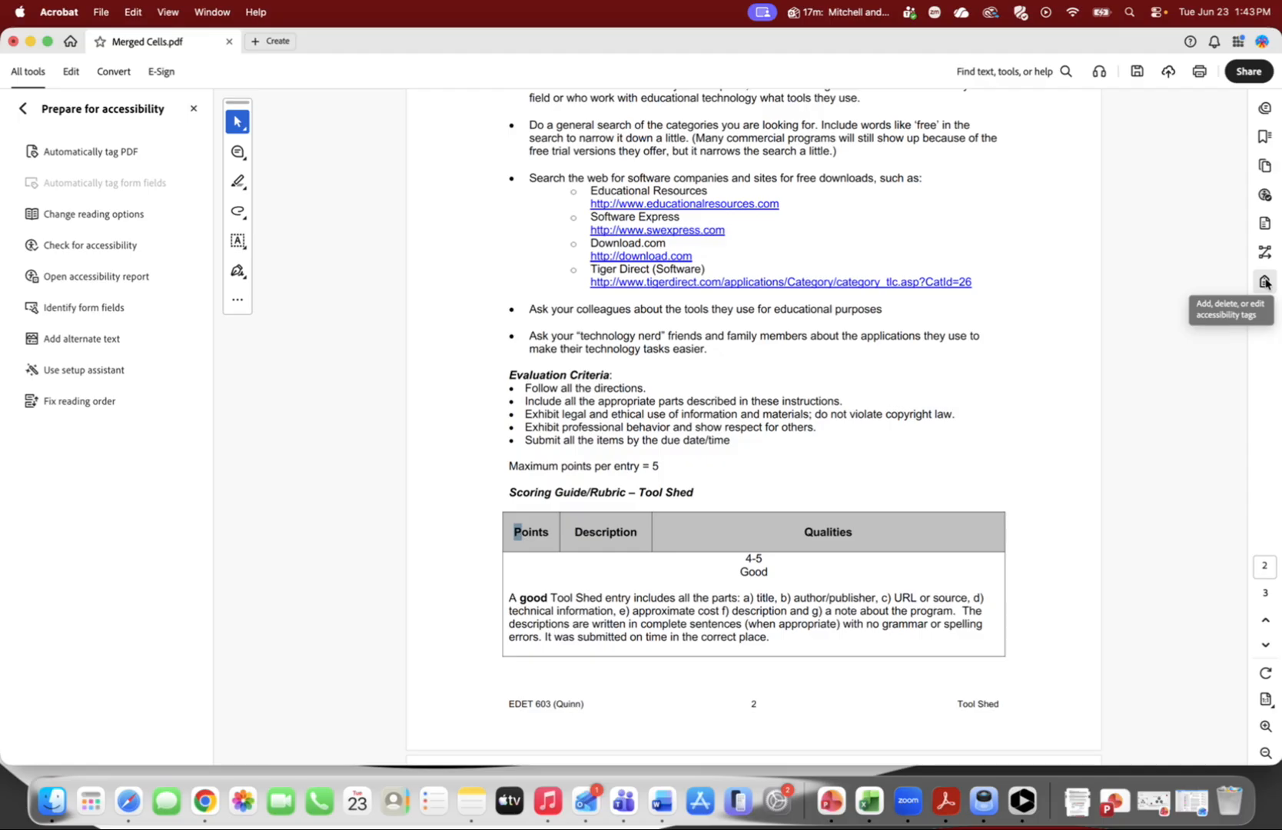
left_click(1264, 281)
scroll(1146, 430, "down", 5)
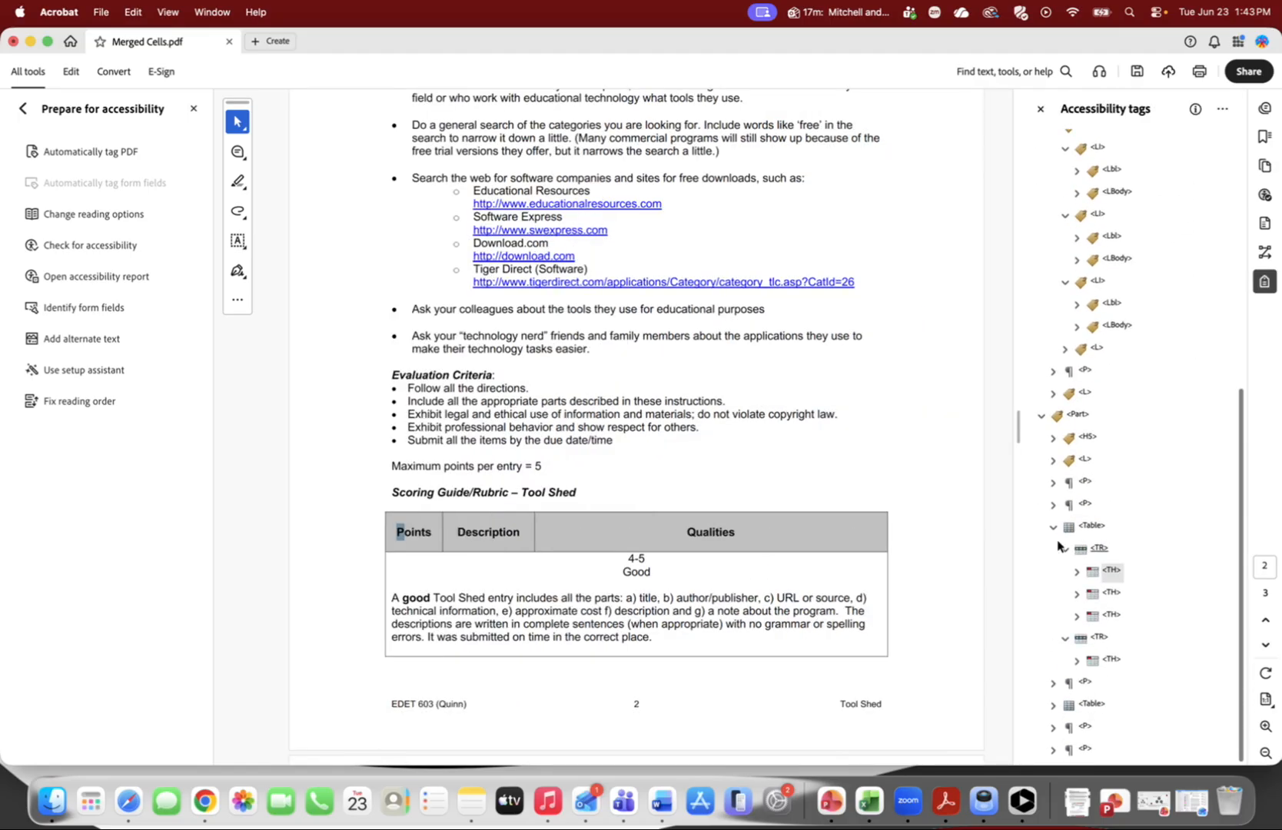
left_click(1056, 529)
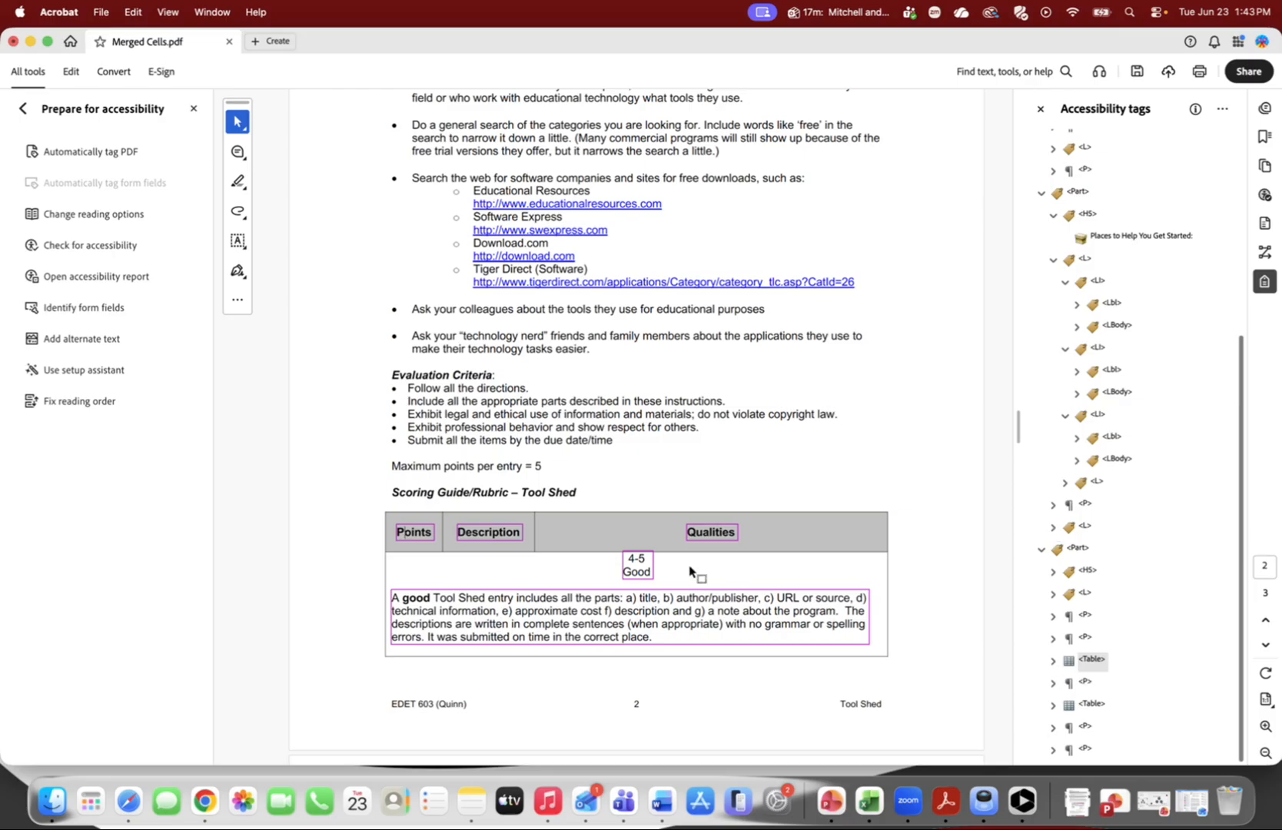
scroll(715, 562, "down", 3)
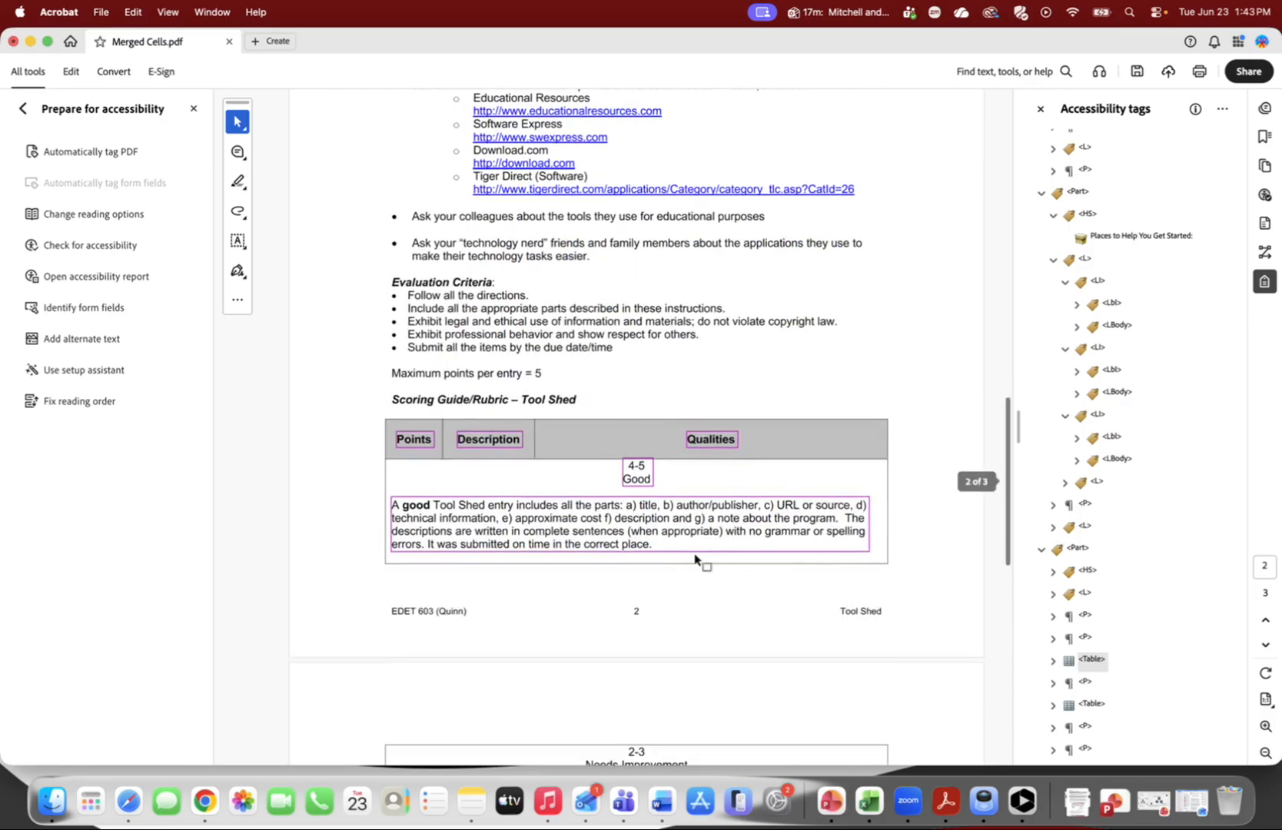
left_click(1053, 661)
Select each header cell tag in the table's first row to highlight its cell
scroll(1069, 701, "down", 2)
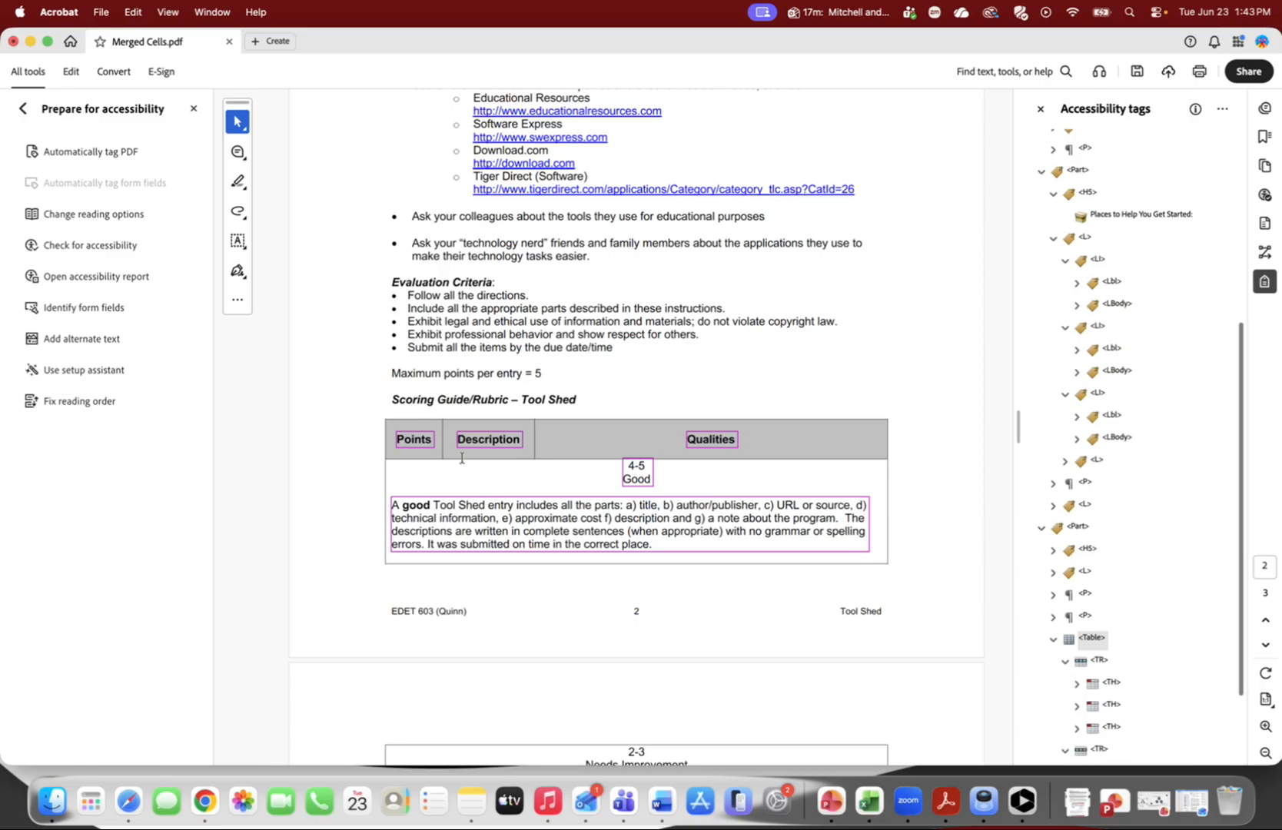
scroll(1156, 649, "down", 5)
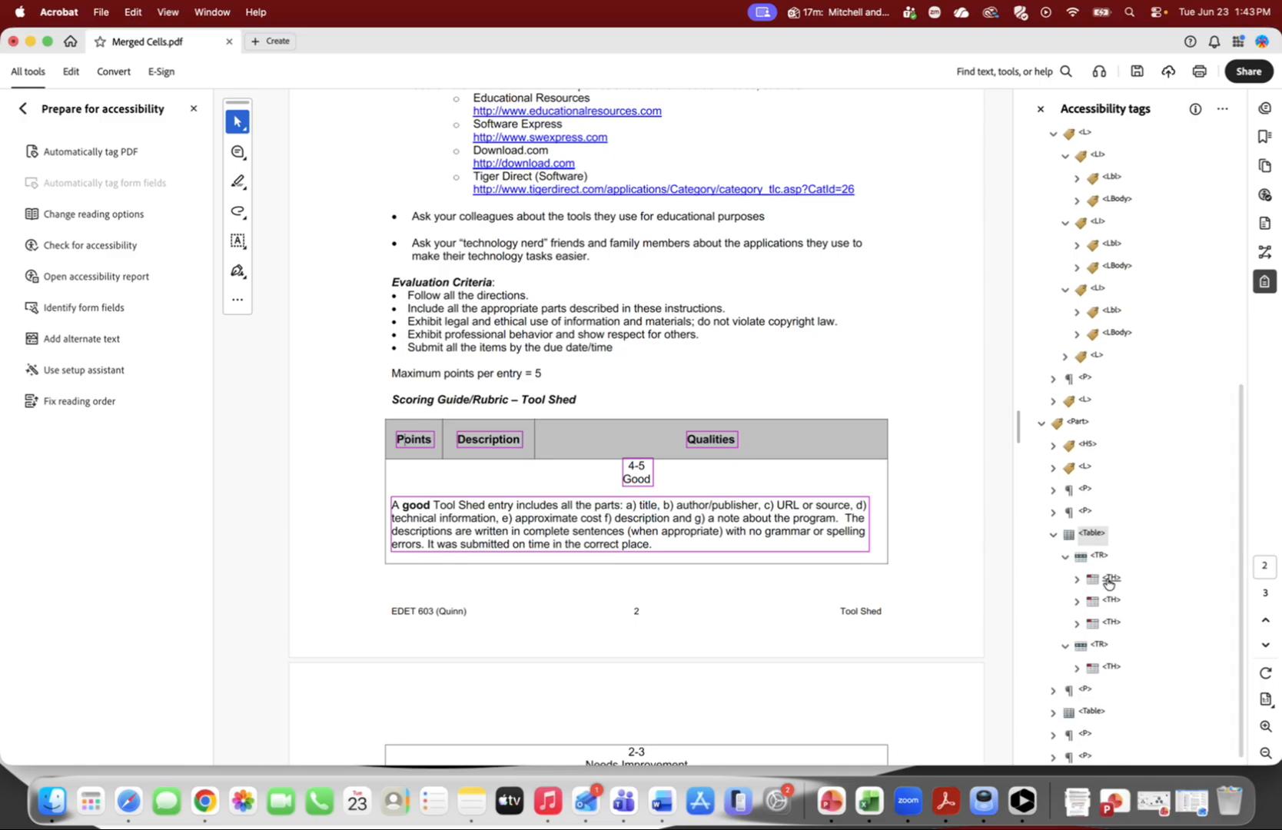
left_click(1108, 582)
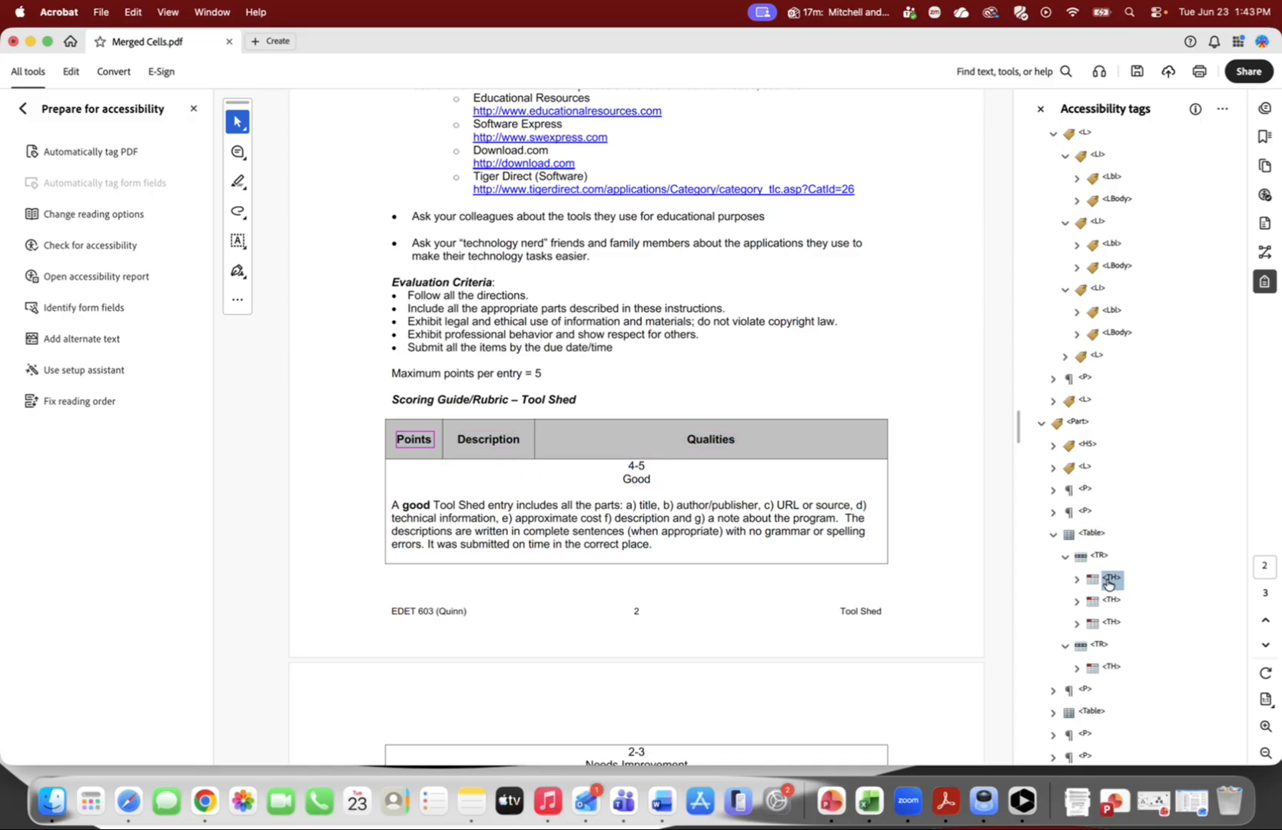
left_click(1111, 600)
left_click(1115, 623)
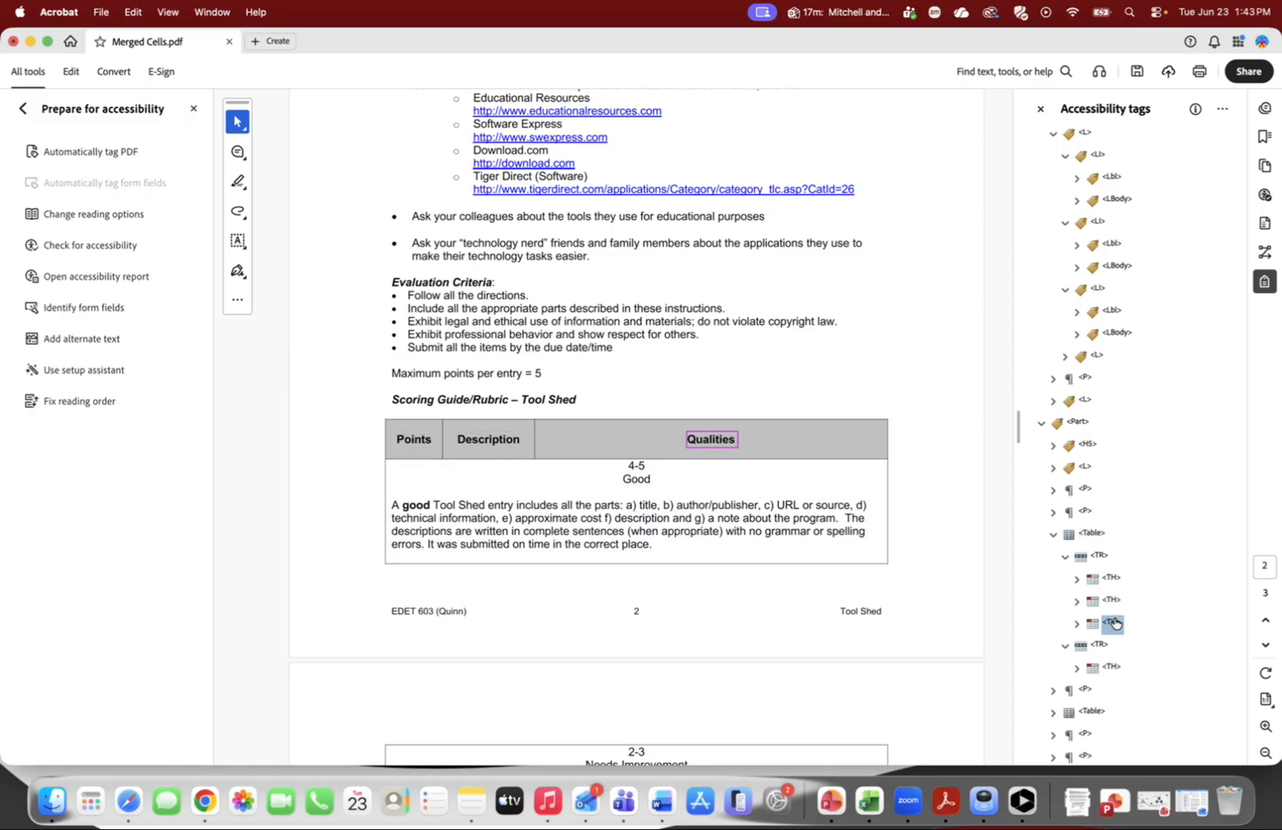
scroll(1118, 642, "down", 1)
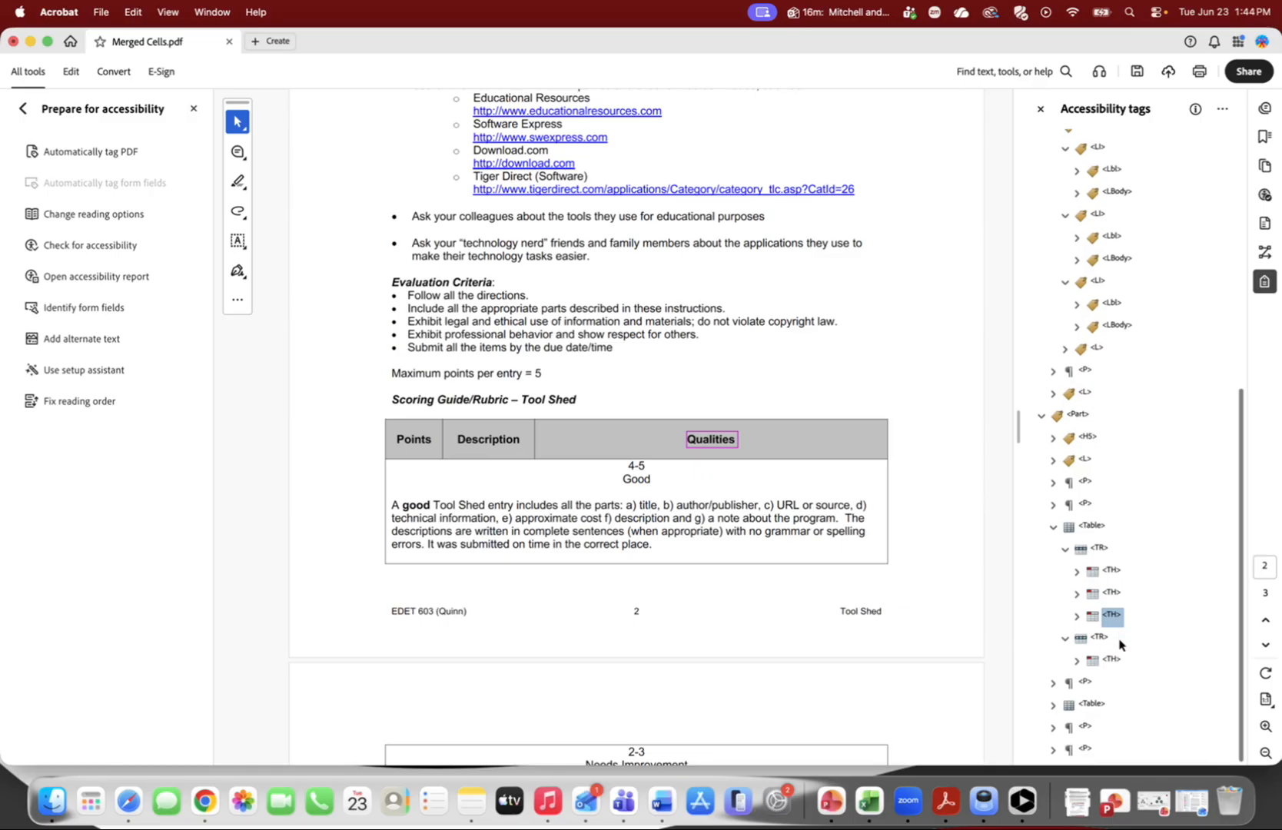
Open the first header cell tag's properties, review its Table Header Cell type, and close the dialog
right_click(1108, 571)
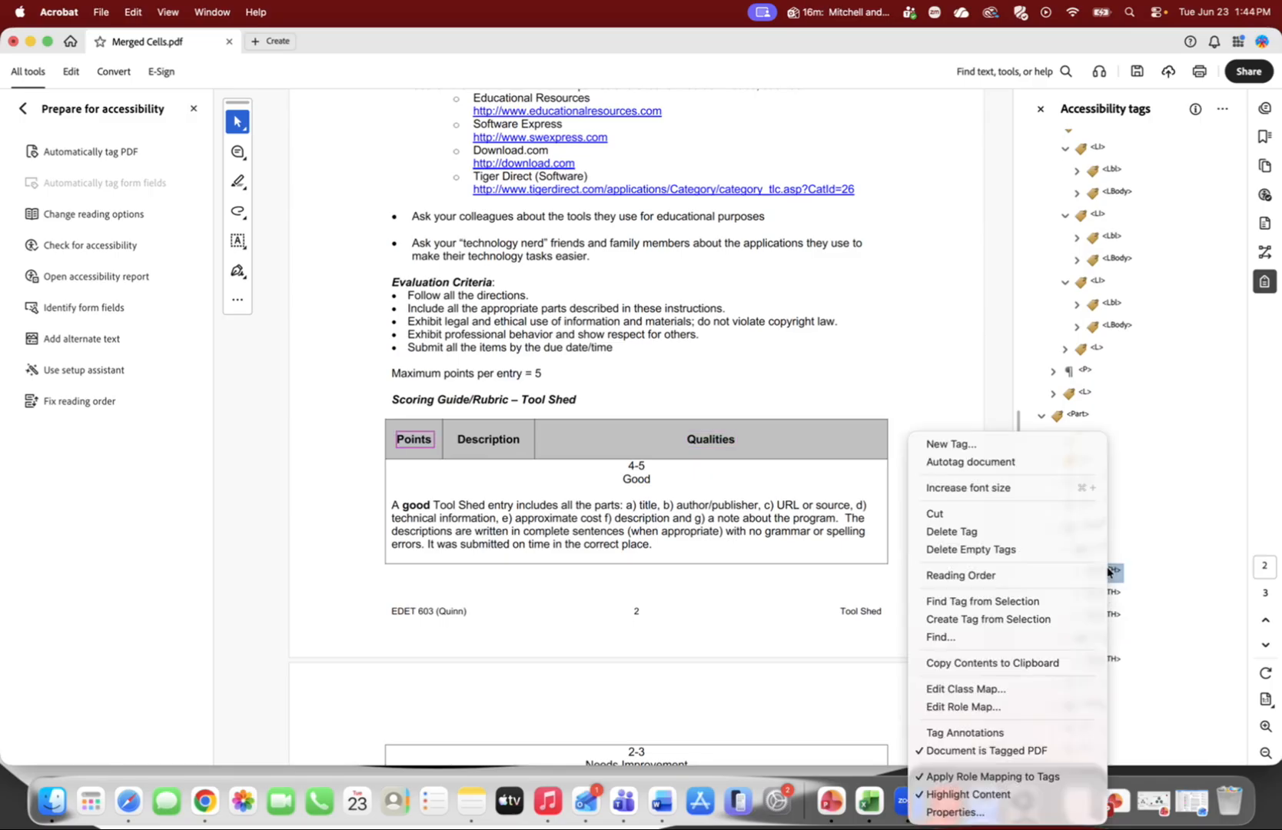
left_click(953, 812)
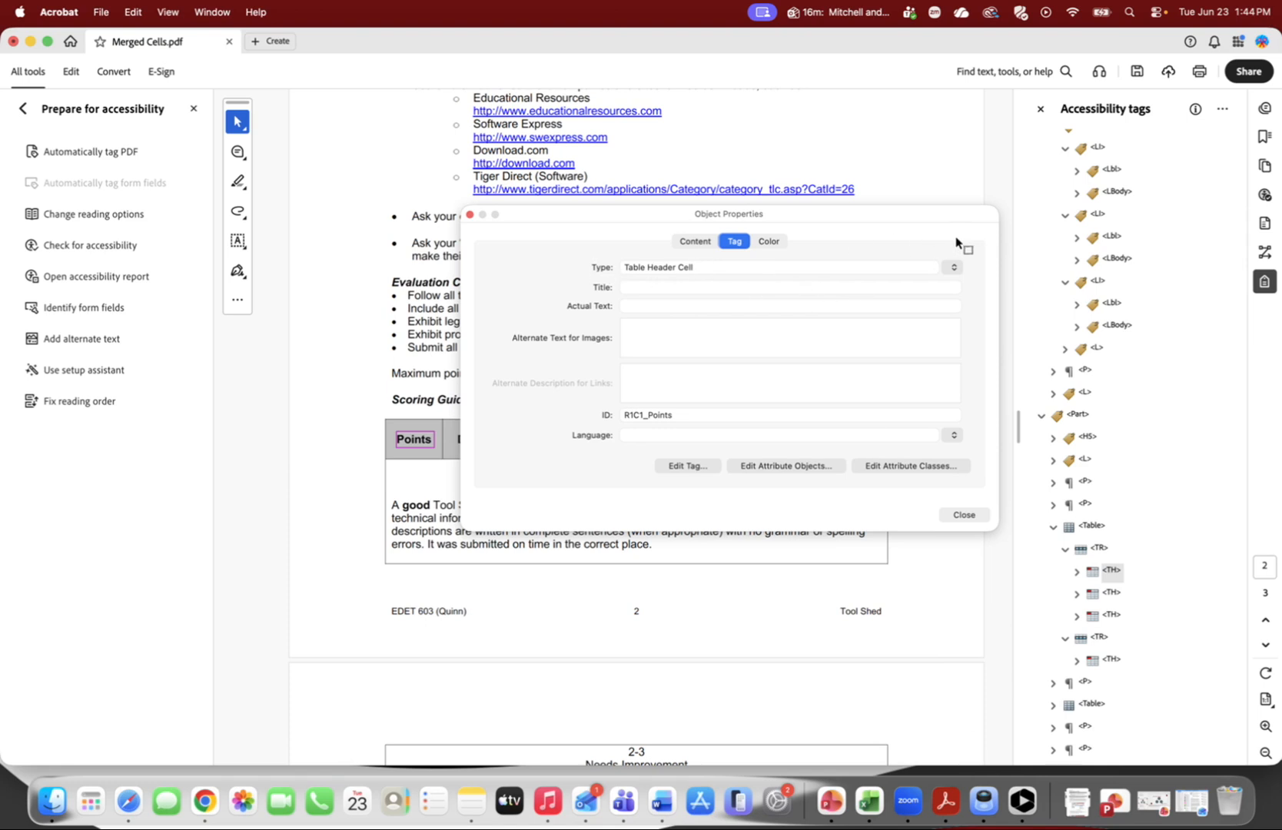
left_click(954, 268)
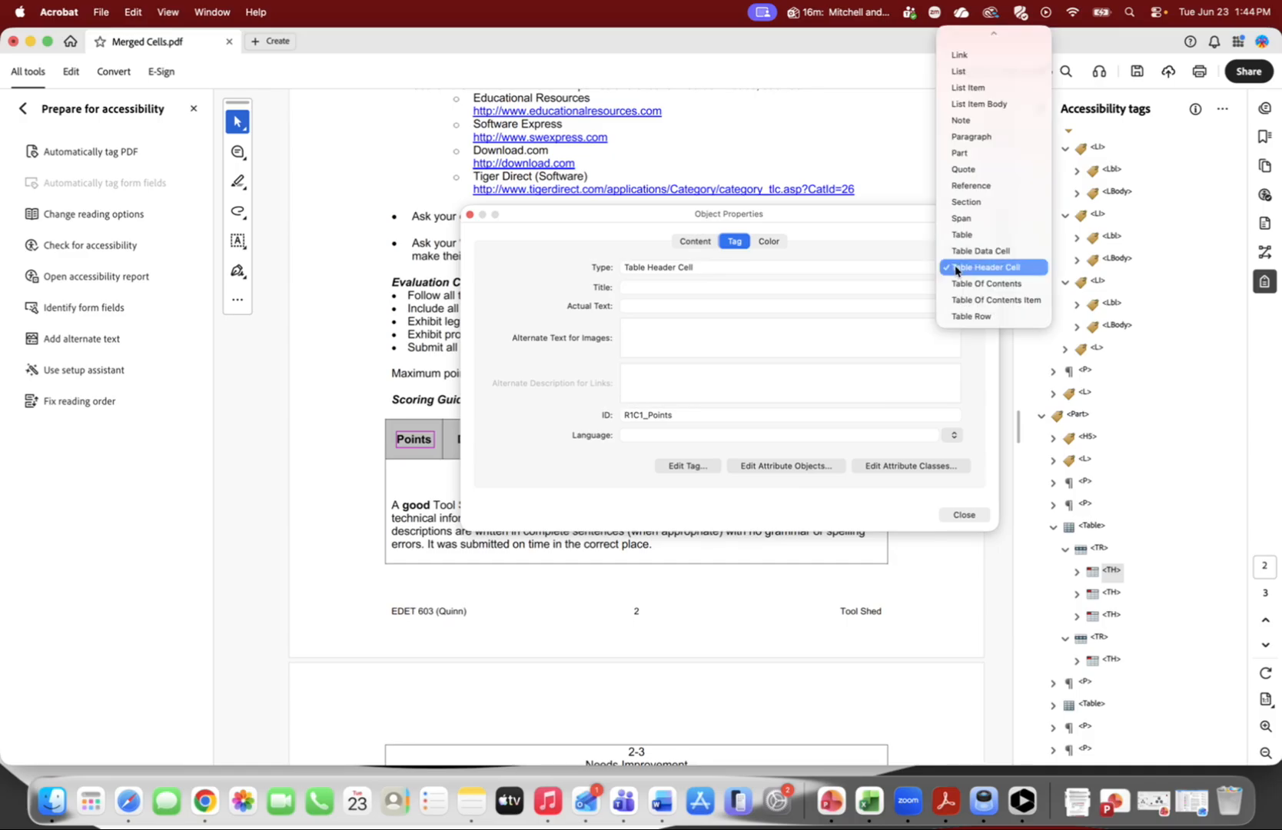
left_click(876, 227)
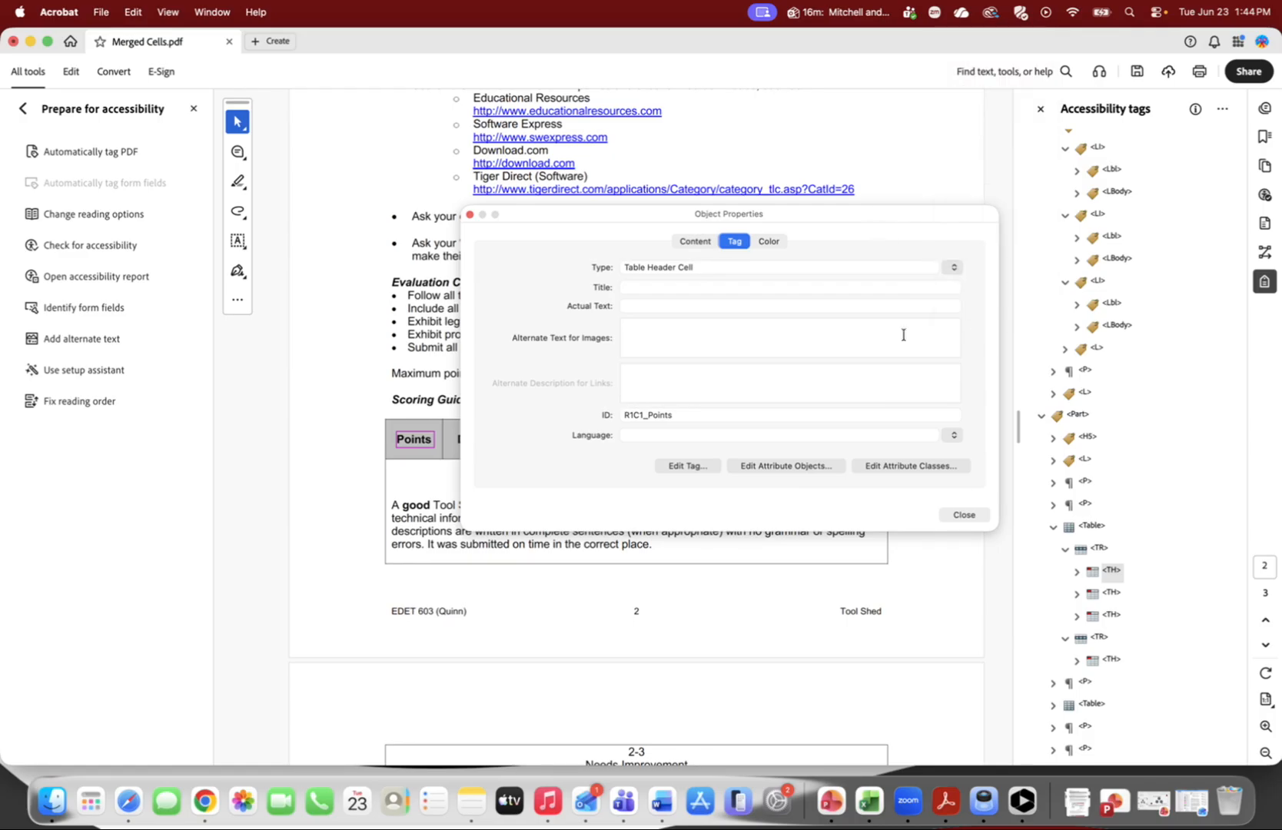
left_click(965, 514)
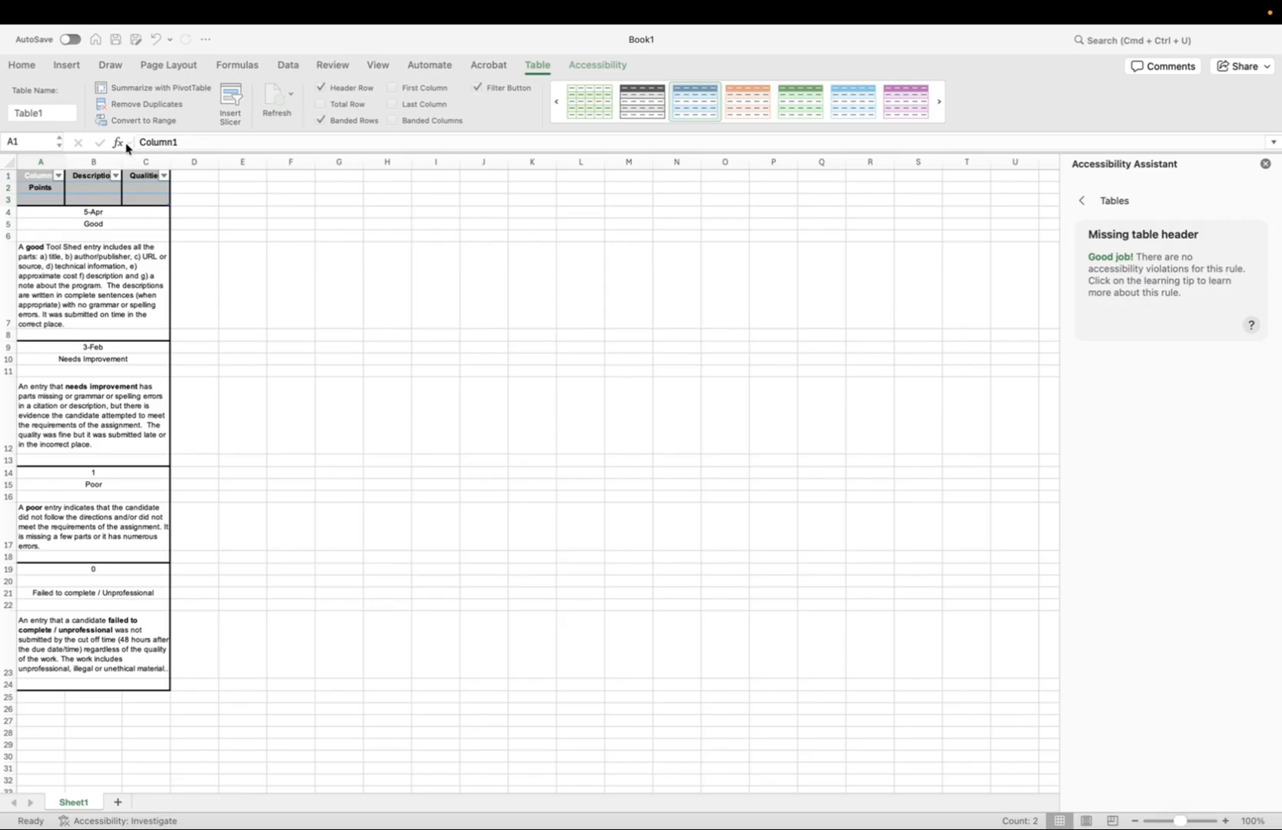
In Excel, show the table design options for the converted rubric table
left_click(542, 68)
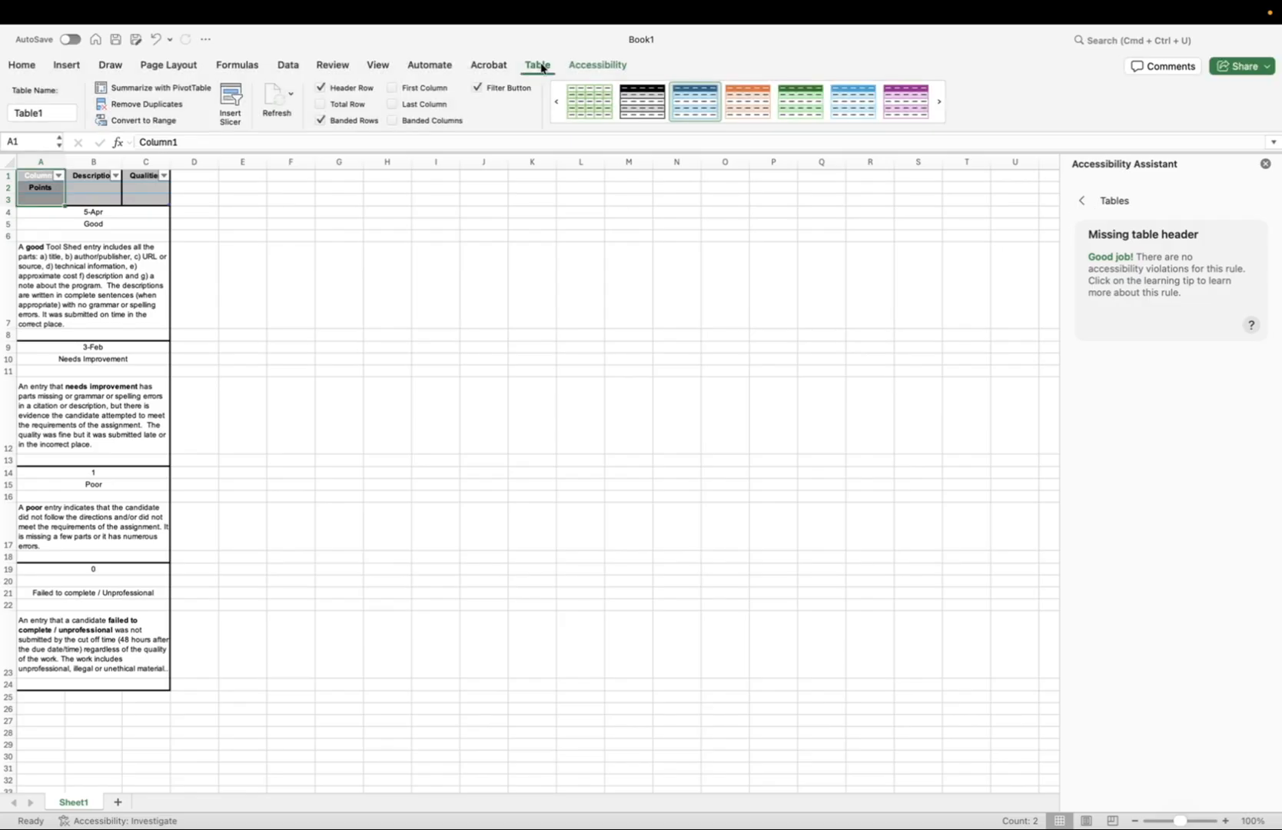